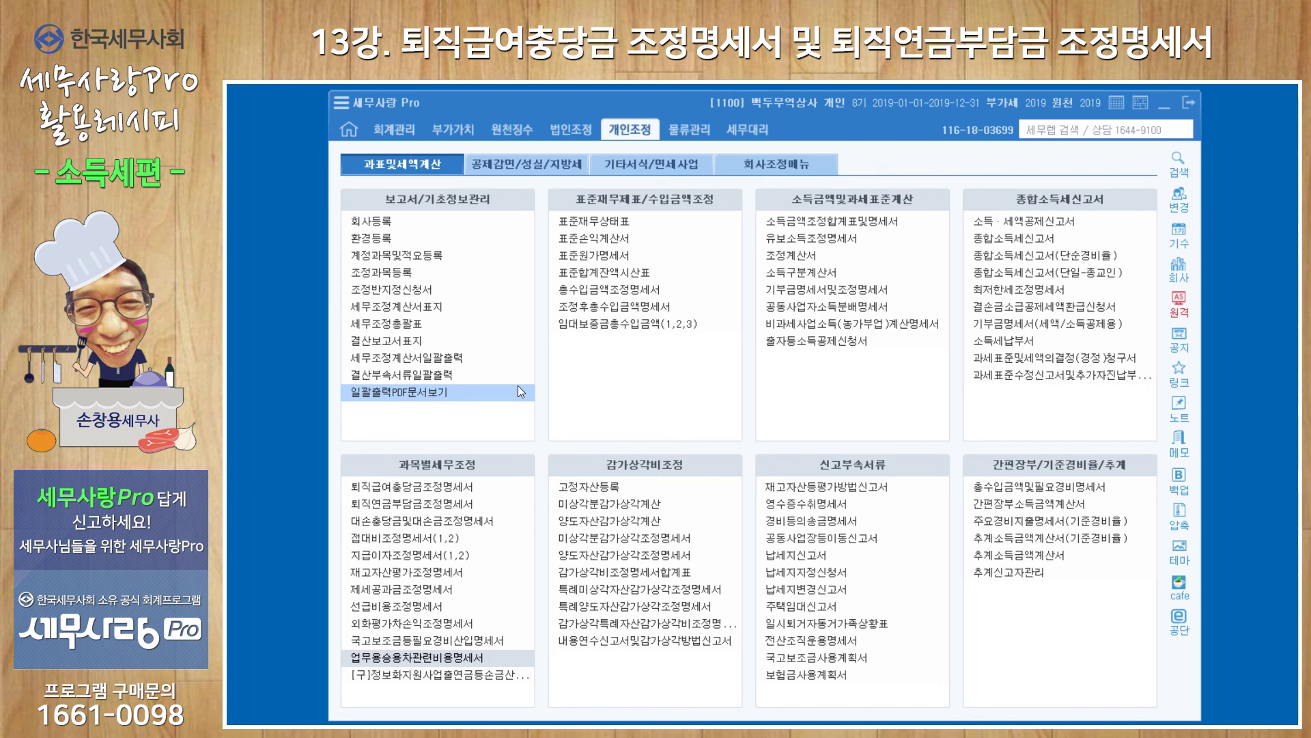
Open the retirement benefit reserve adjustment statement (퇴직급여충당금조정명세서) and load its data from the vouchers
left_click(470, 486)
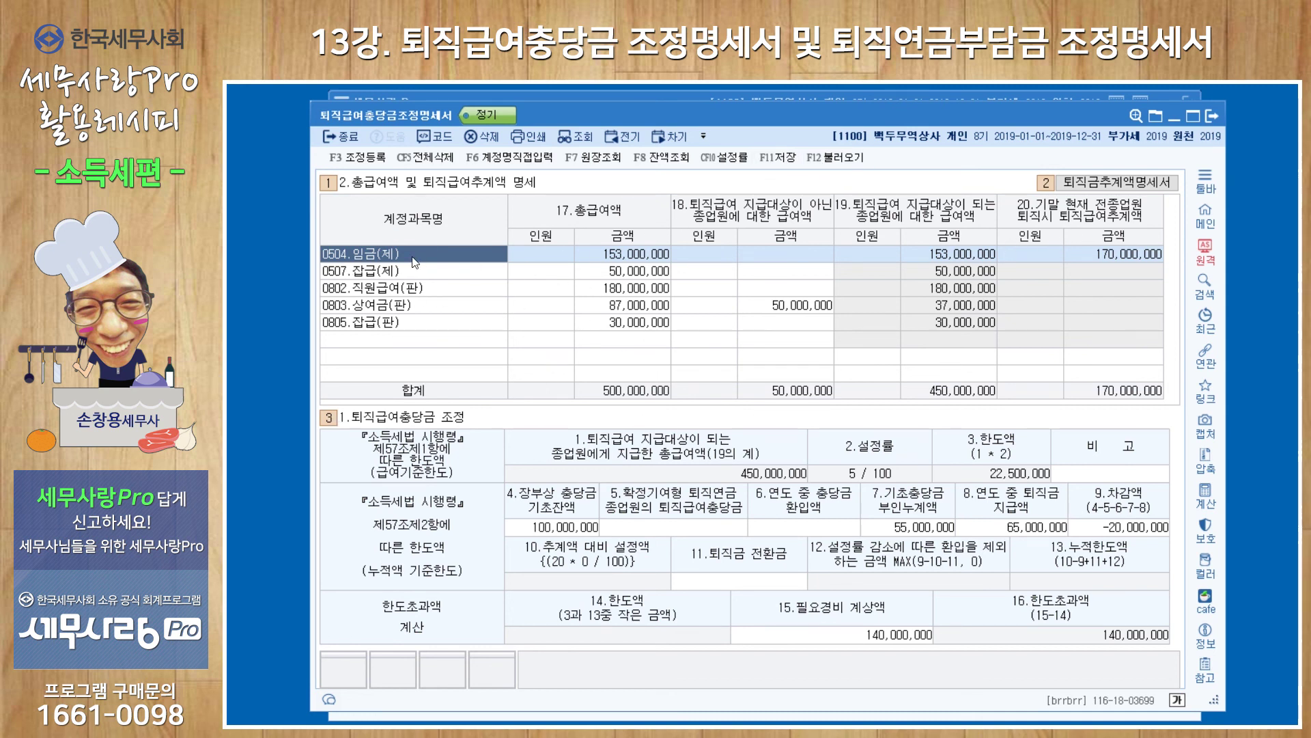
left_click(839, 158)
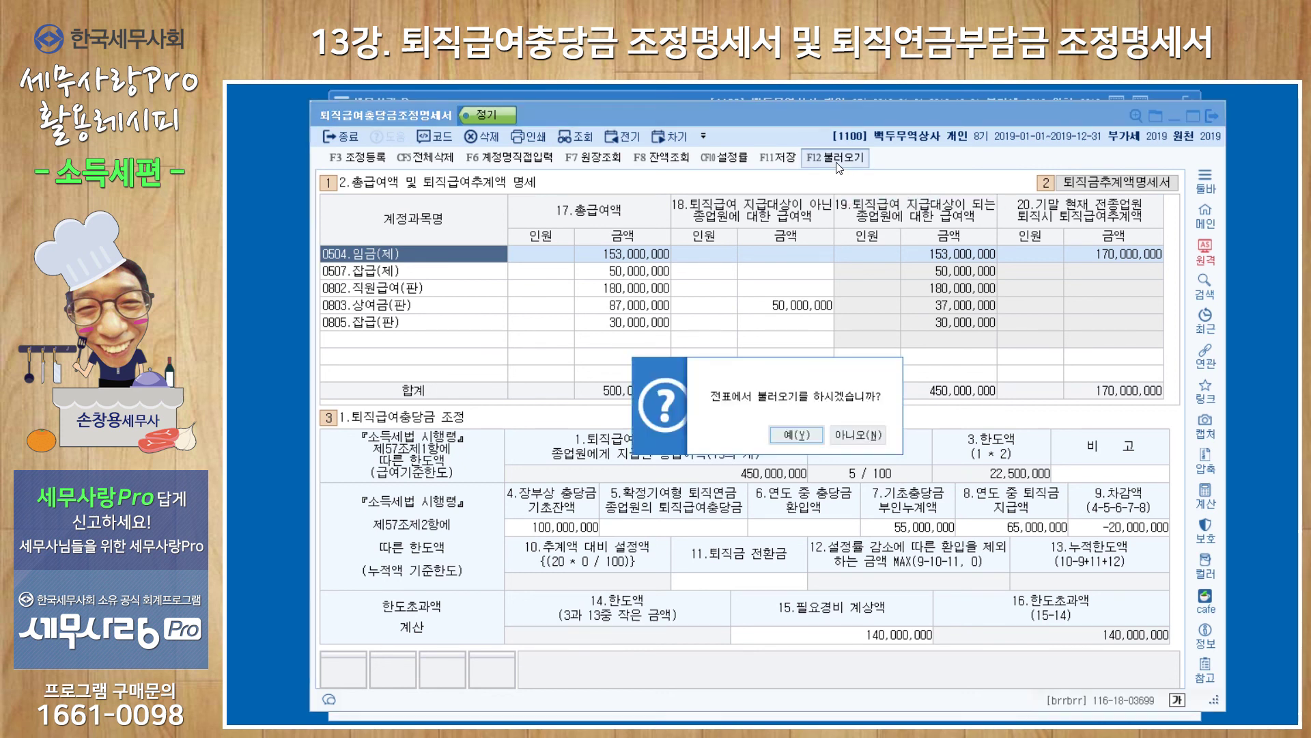
left_click(784, 441)
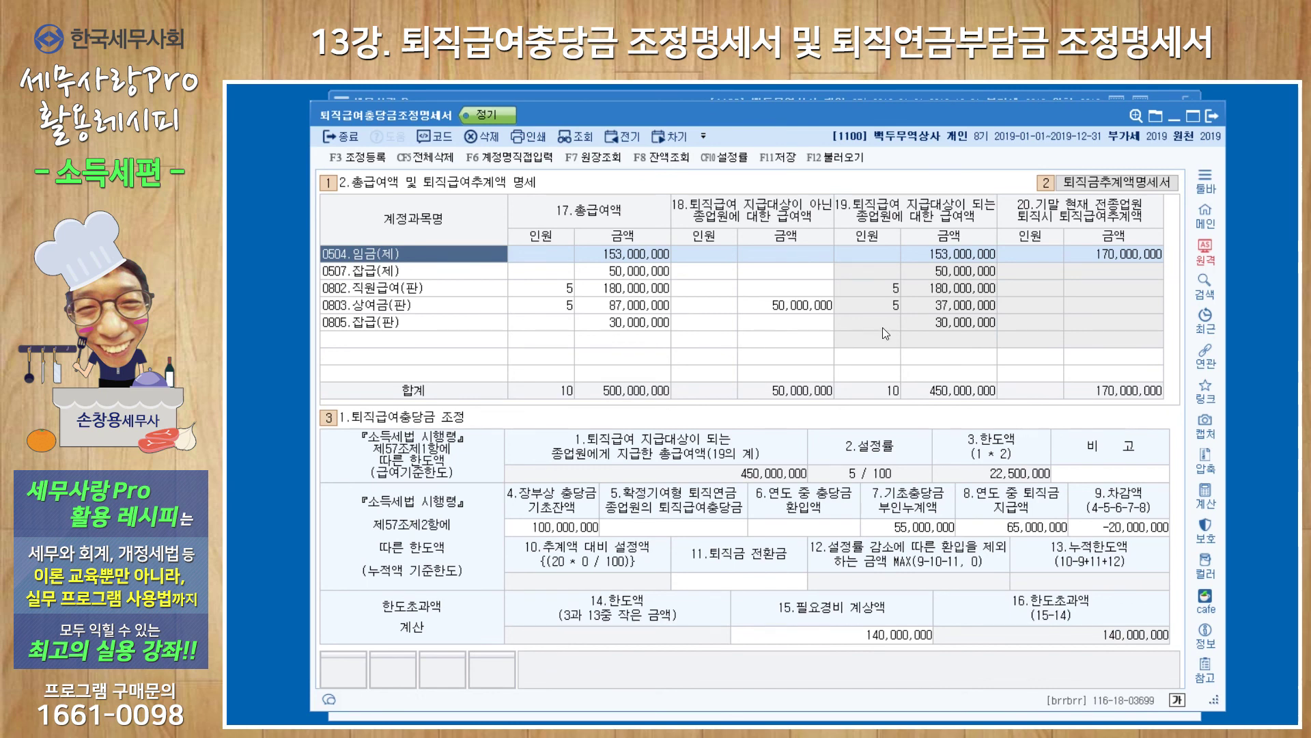
Check the excluded pay amount for 0803 상여금(판), view the 퇴직금추계액 명세서, and close it
left_click(786, 305)
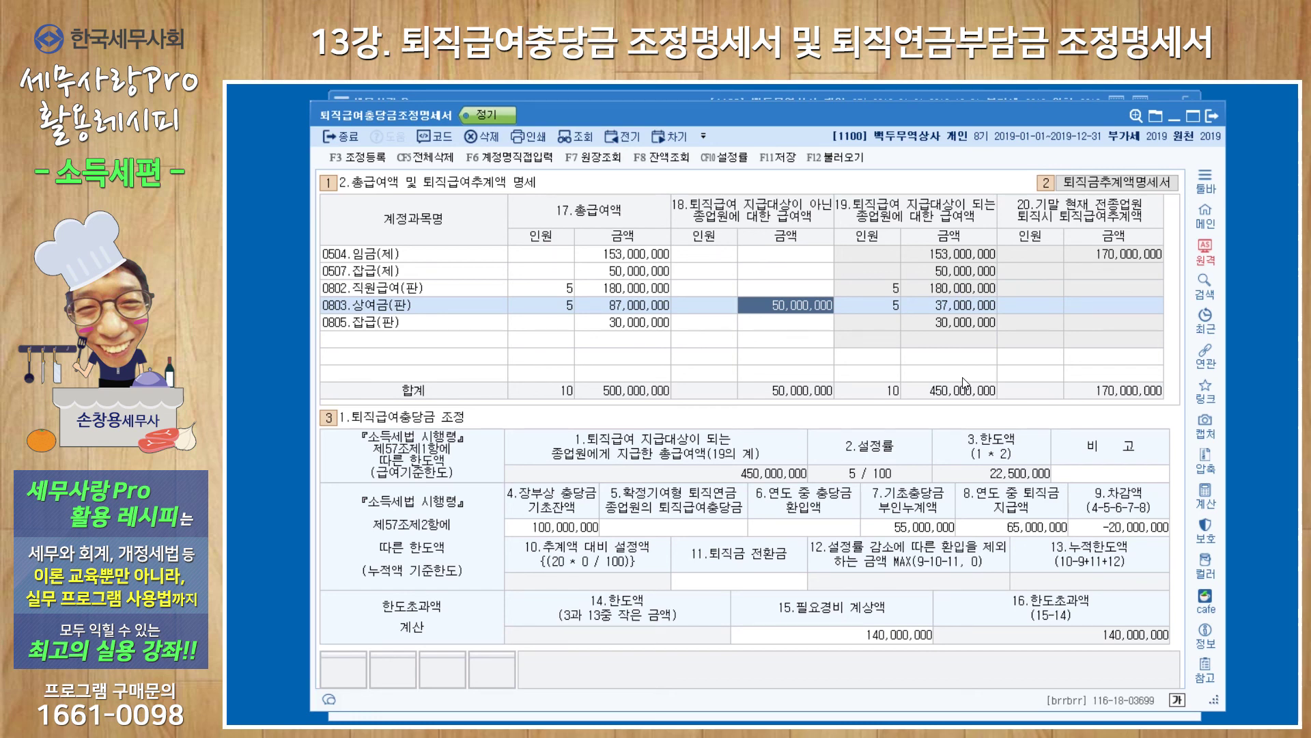
left_click(1079, 185)
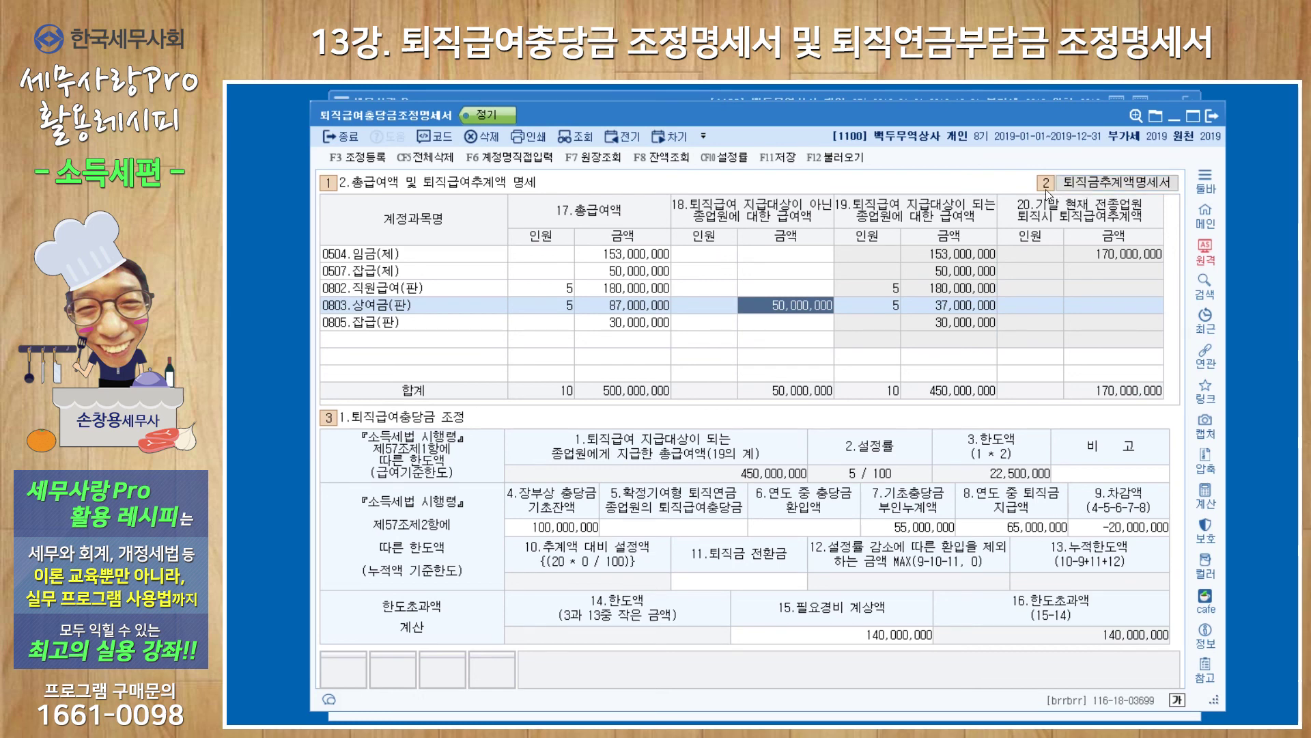
left_click(1083, 181)
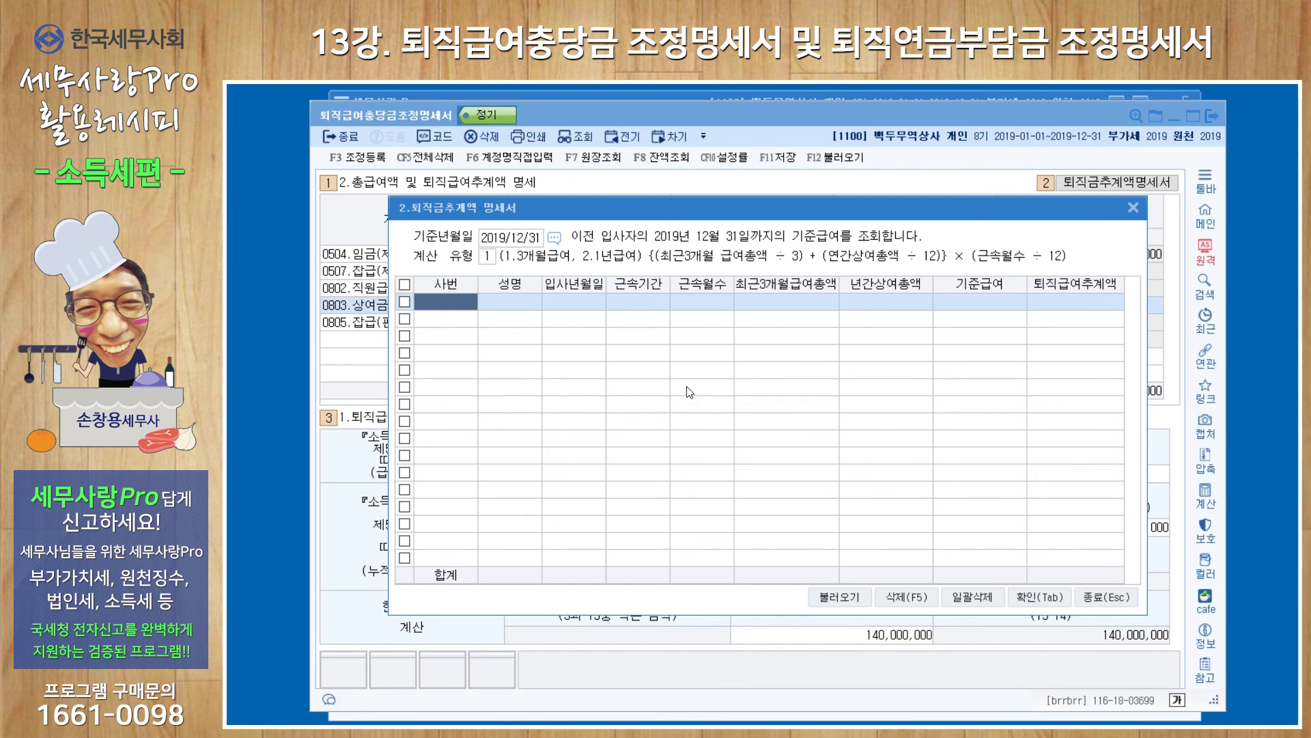
left_click(1134, 211)
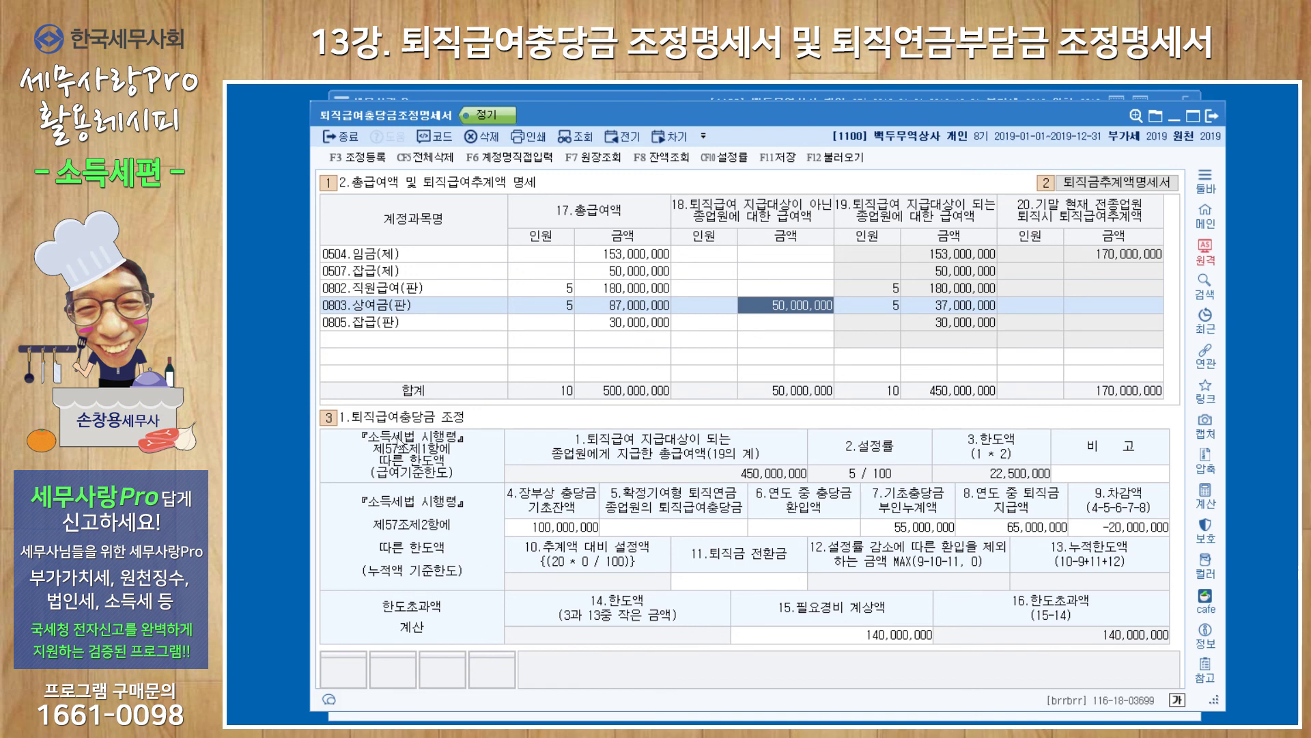
Examine items 4, 7, 8, 9 and 15 in the 퇴직급여충당금 조정 section
left_click(546, 528)
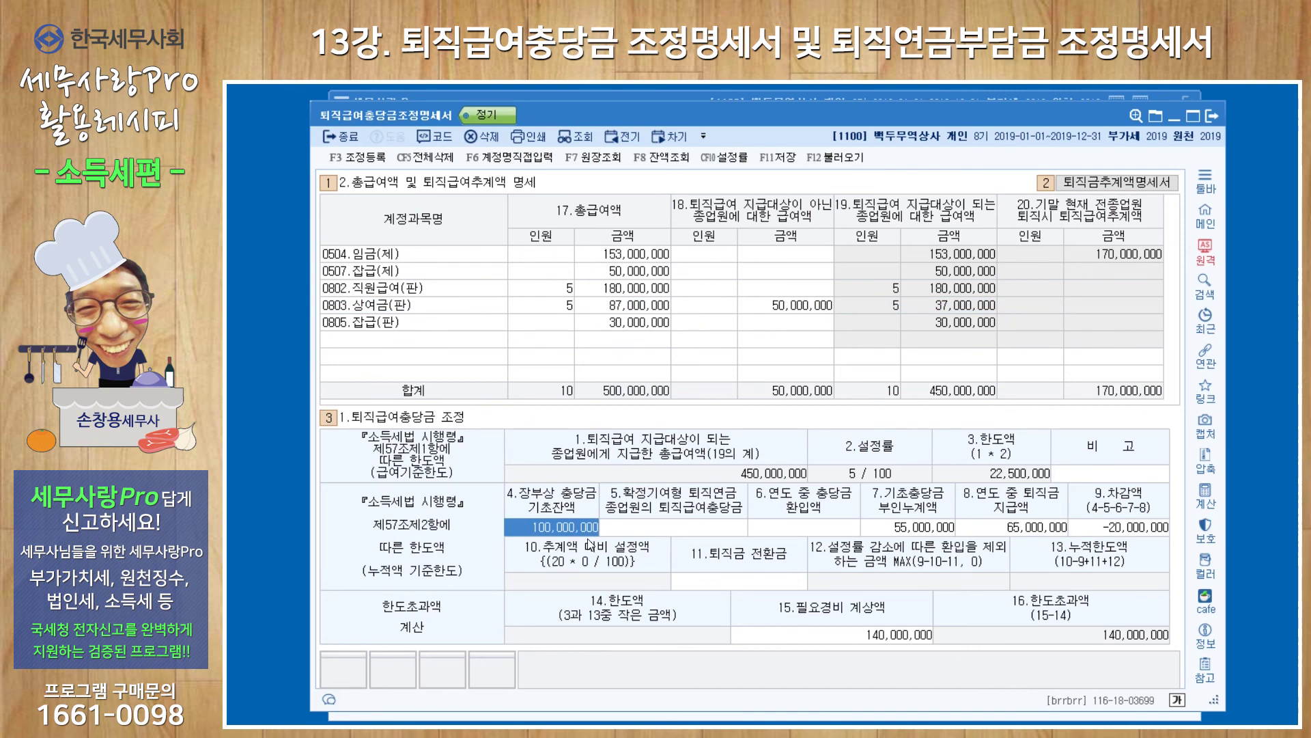
left_click(889, 527)
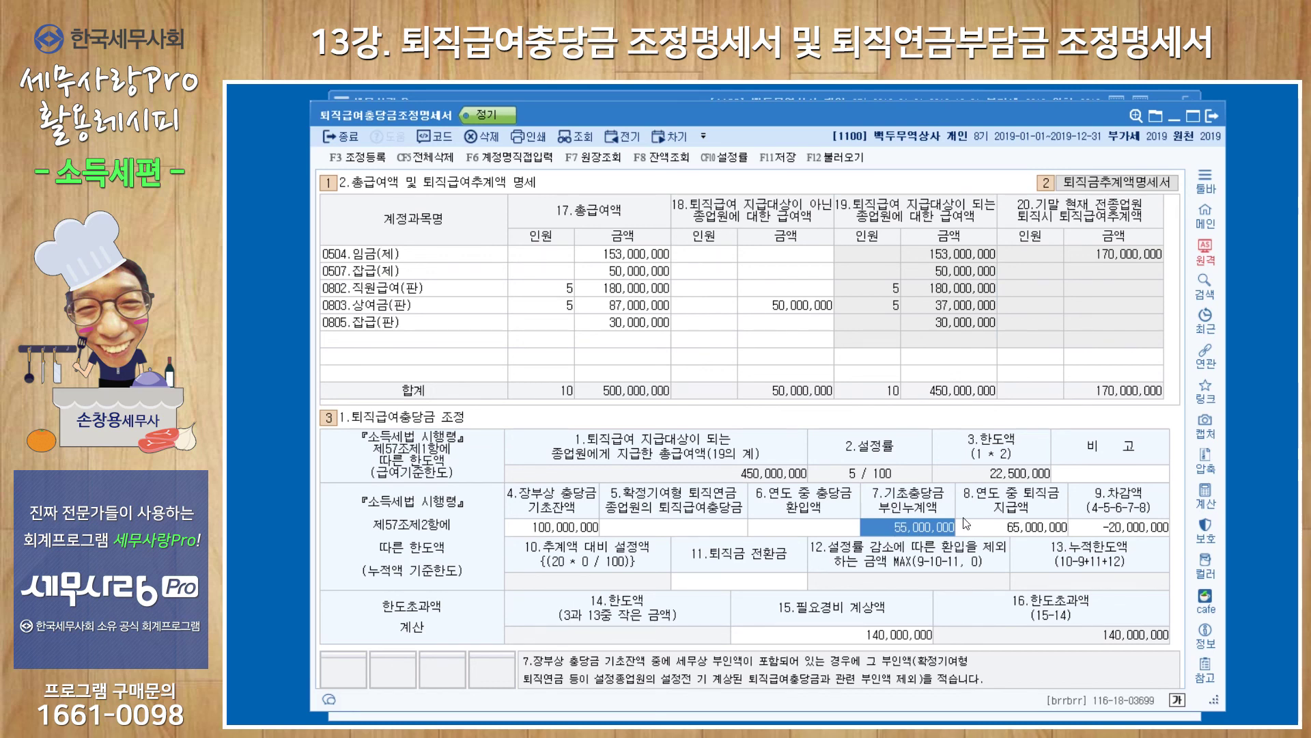
left_click(990, 527)
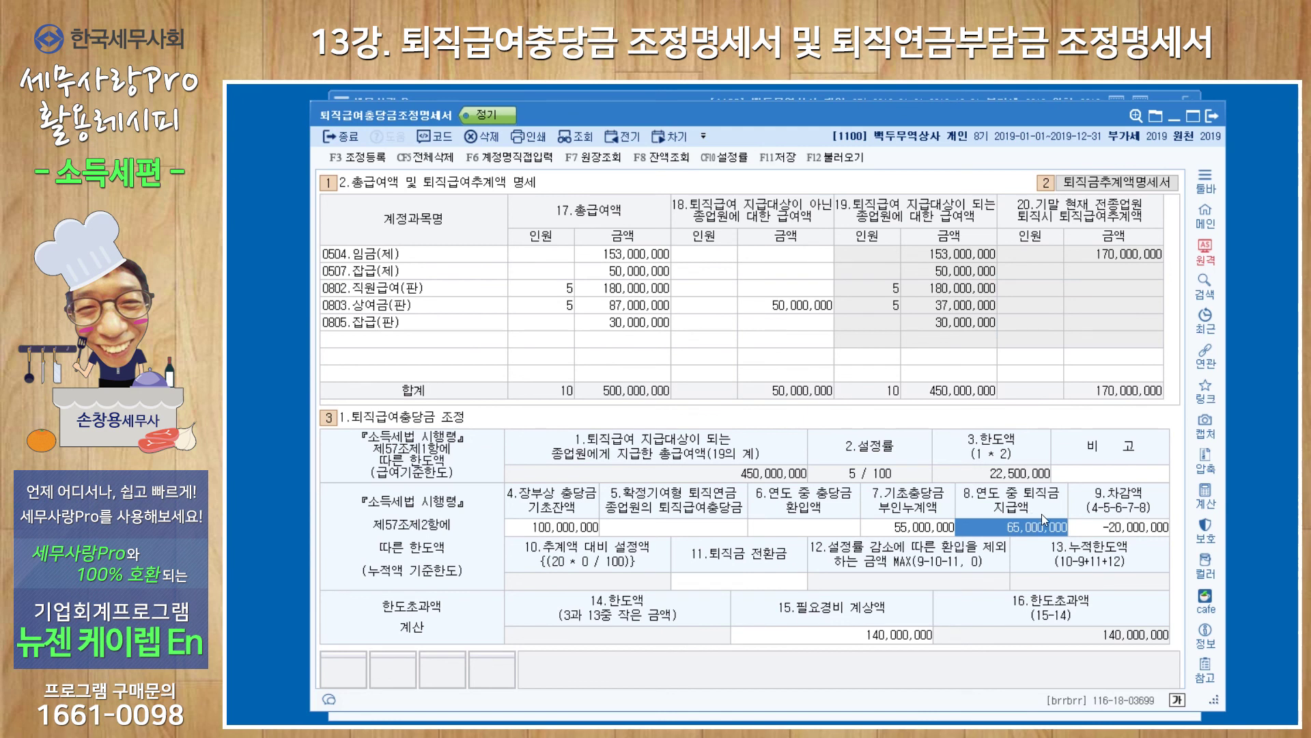
left_click(1115, 527)
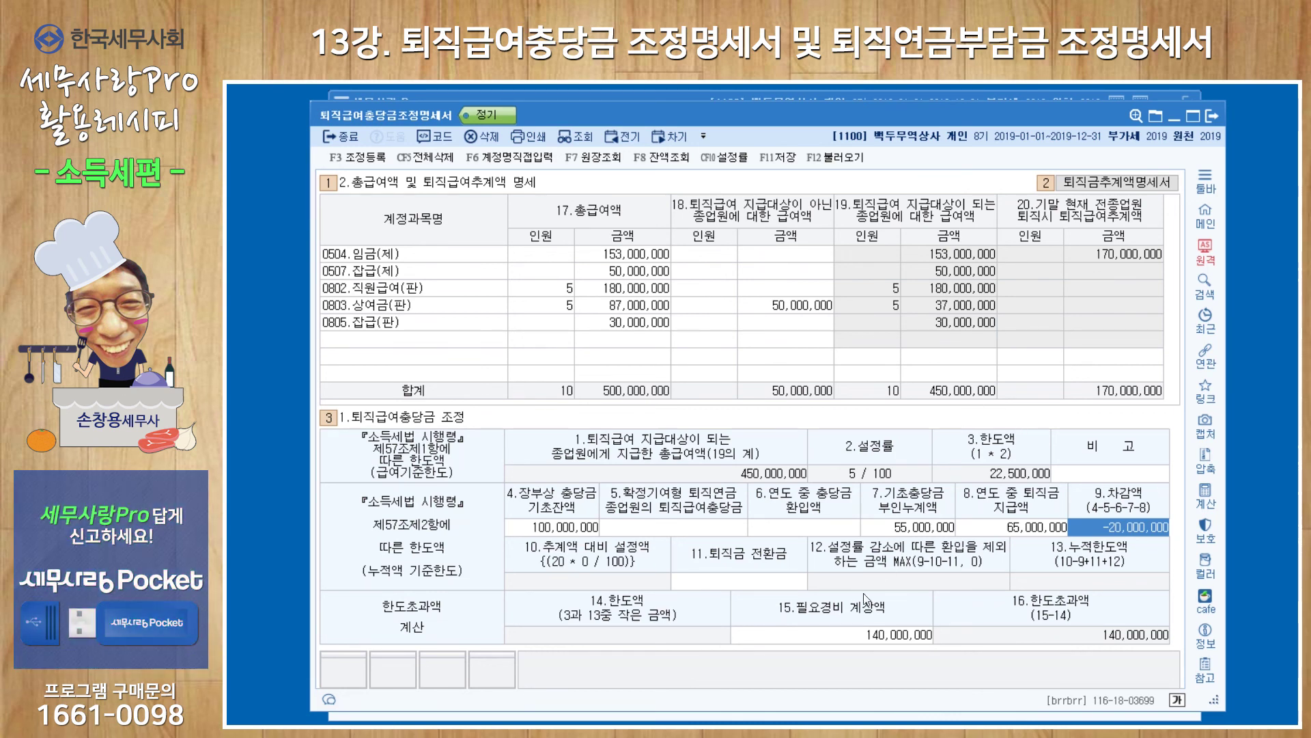
left_click(820, 636)
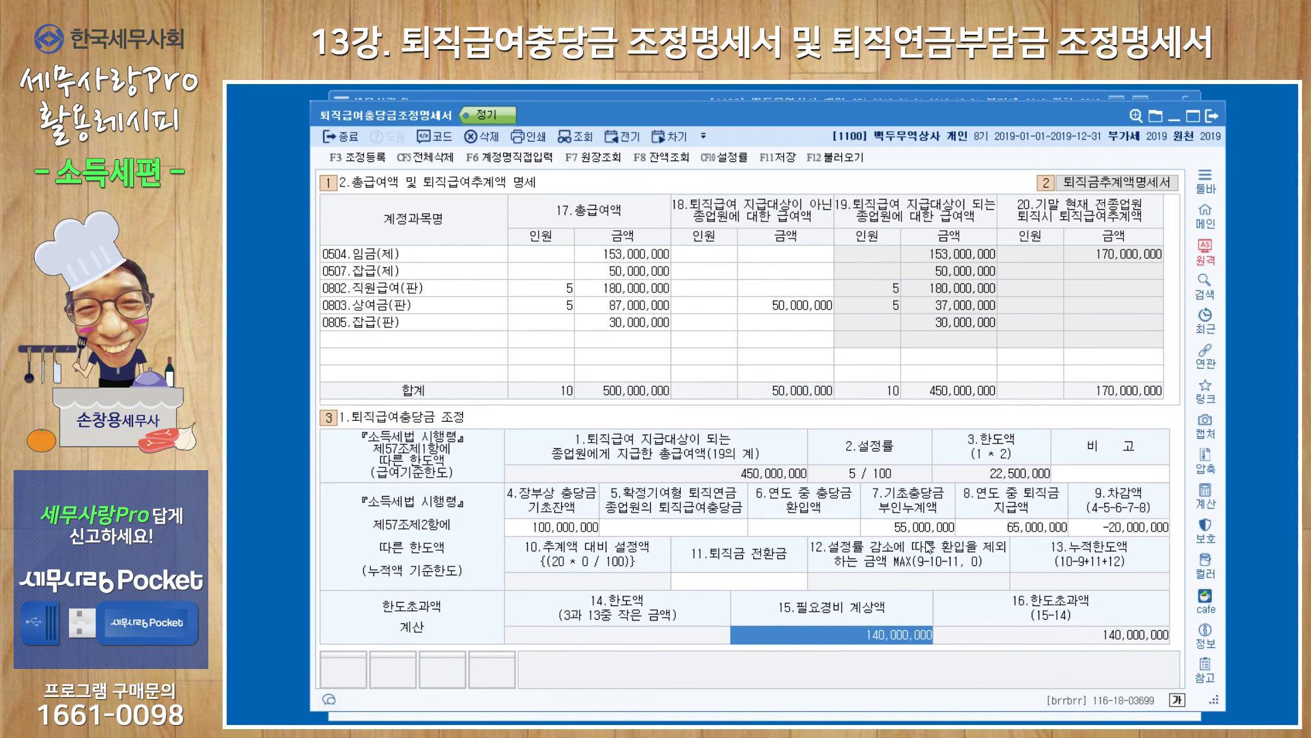
Review the 퇴직급여충당금한도초과 and 전기퇴직급여충당금한도초과 entries in the adjustment registration (조정 등록), and close it
left_click(374, 161)
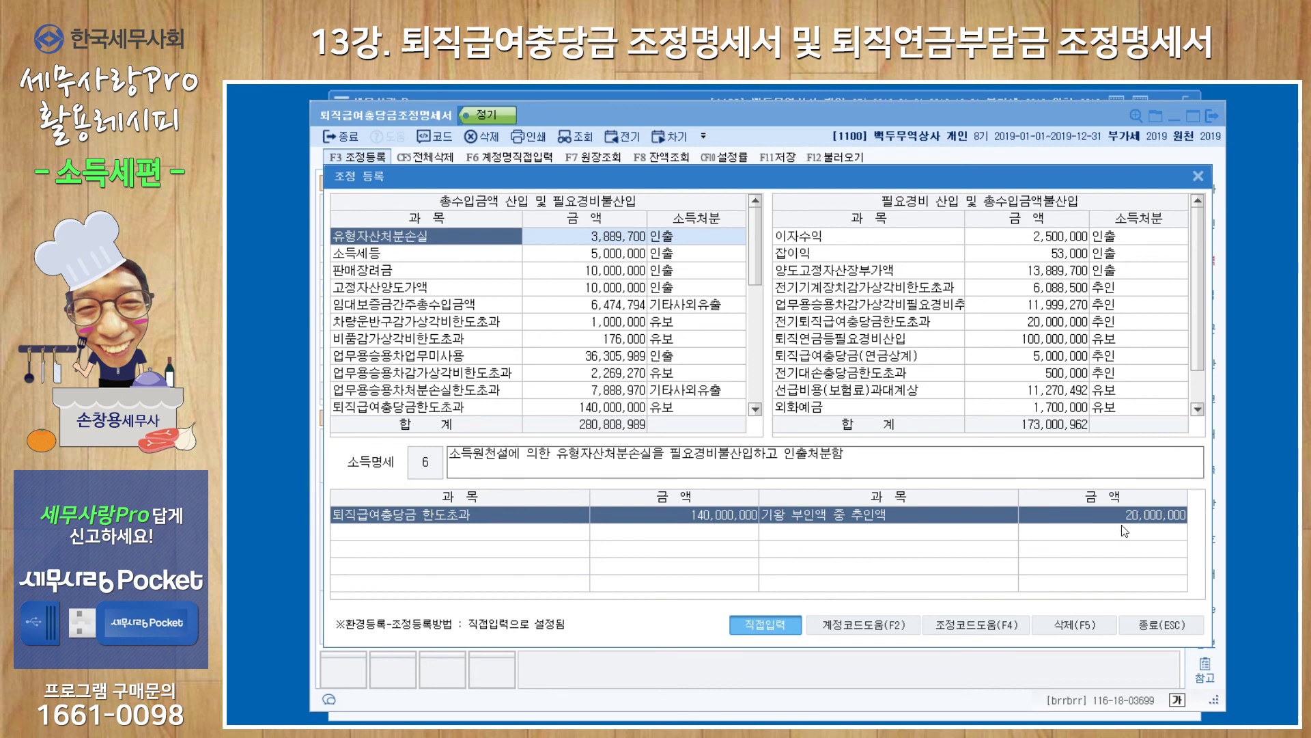
left_click(910, 325)
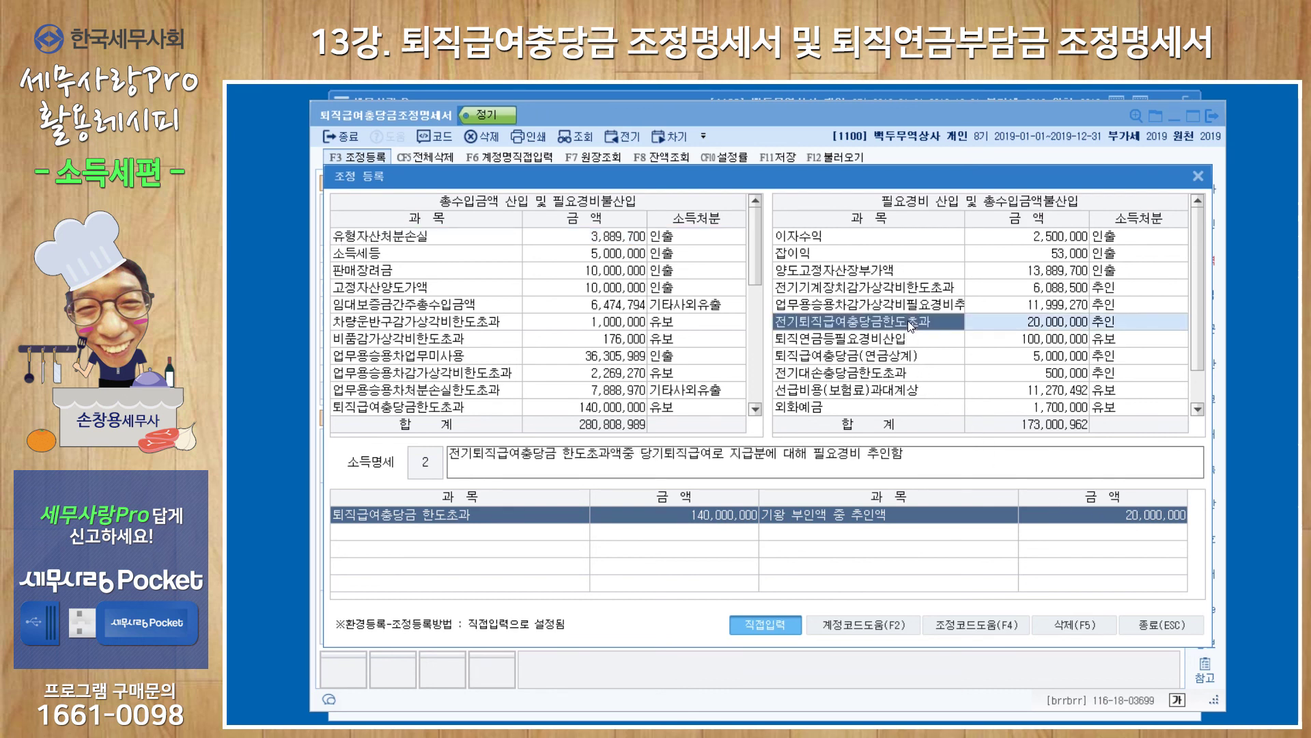
left_click(470, 408)
left_click(859, 328)
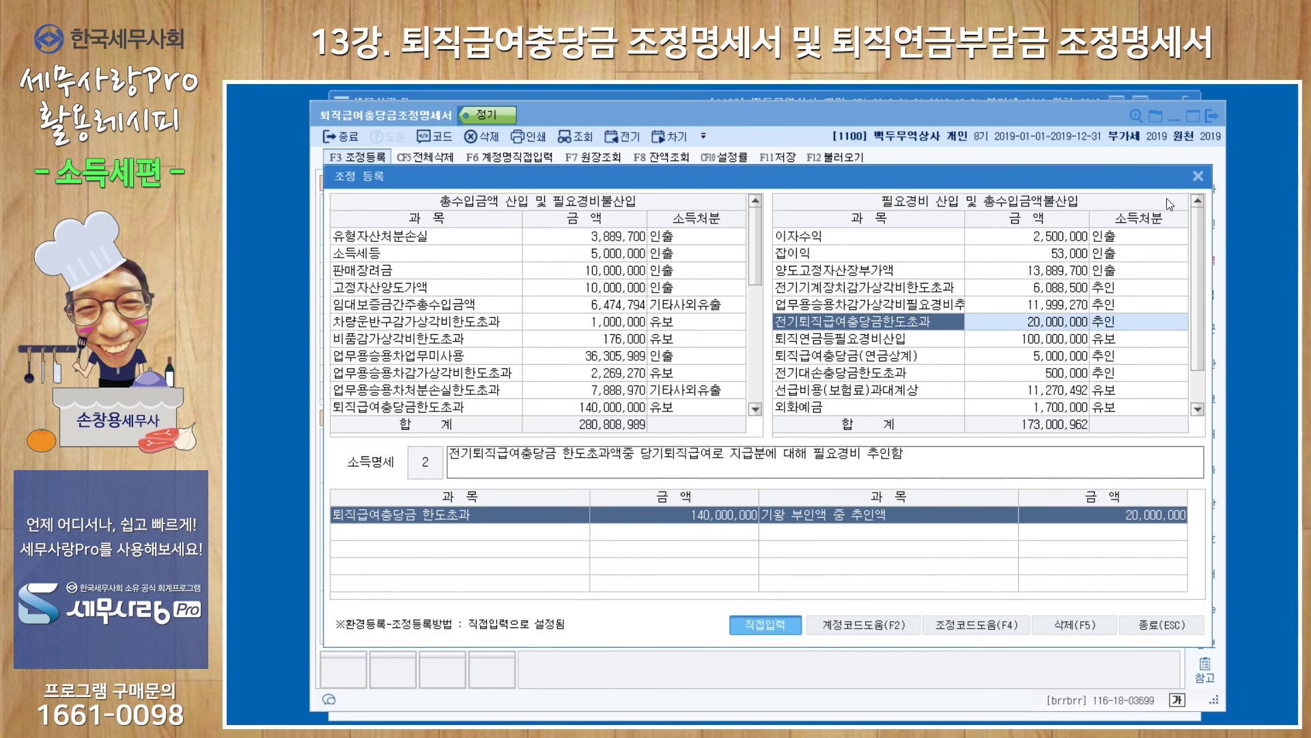
left_click(1198, 177)
Switch to the pension contribution adjustment statement (퇴직연금부담금조정명세서) and examine items 23, 24, 17 and 19
left_click(1211, 116)
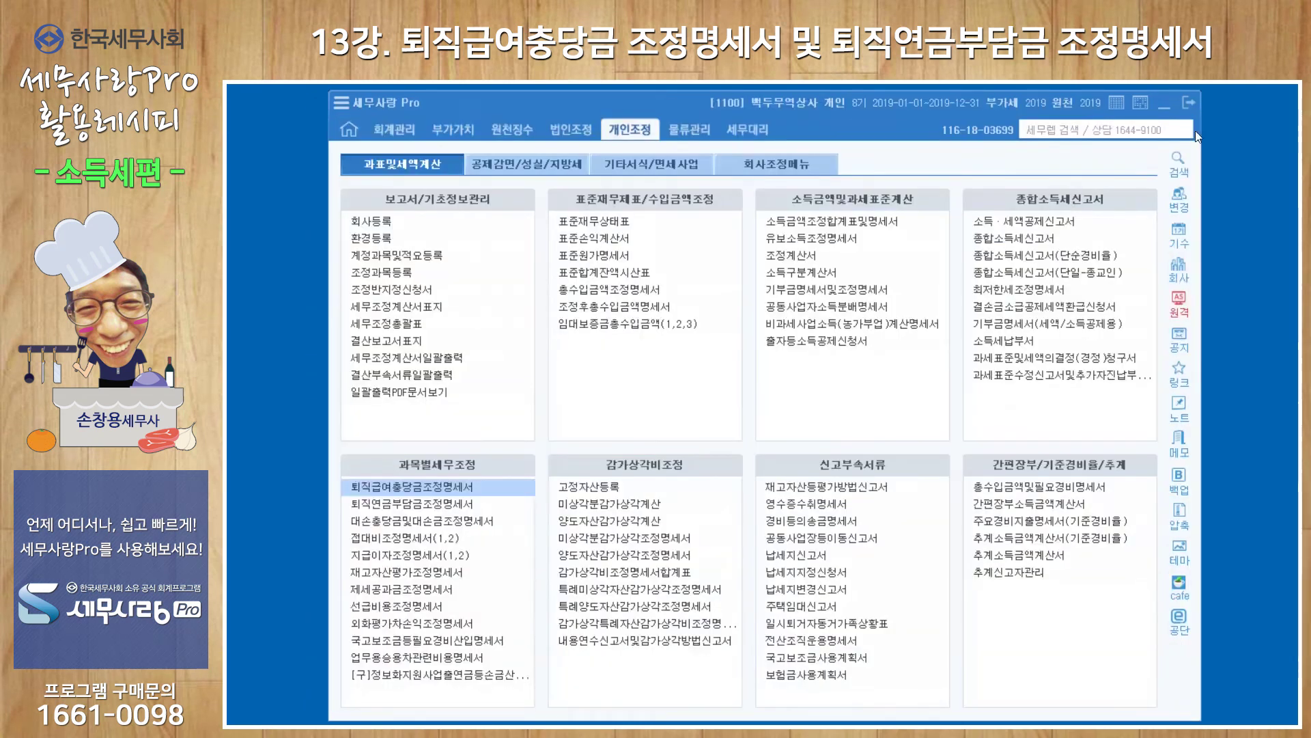
left_click(415, 506)
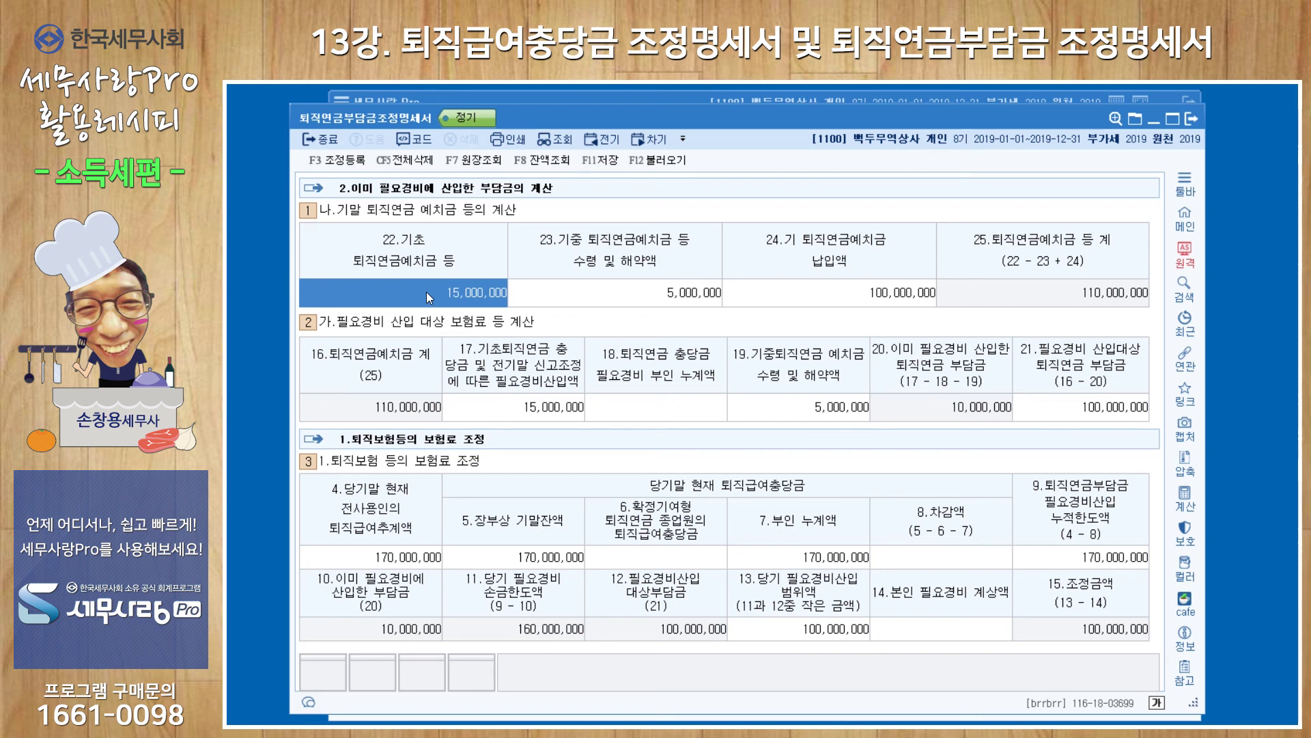
left_click(580, 304)
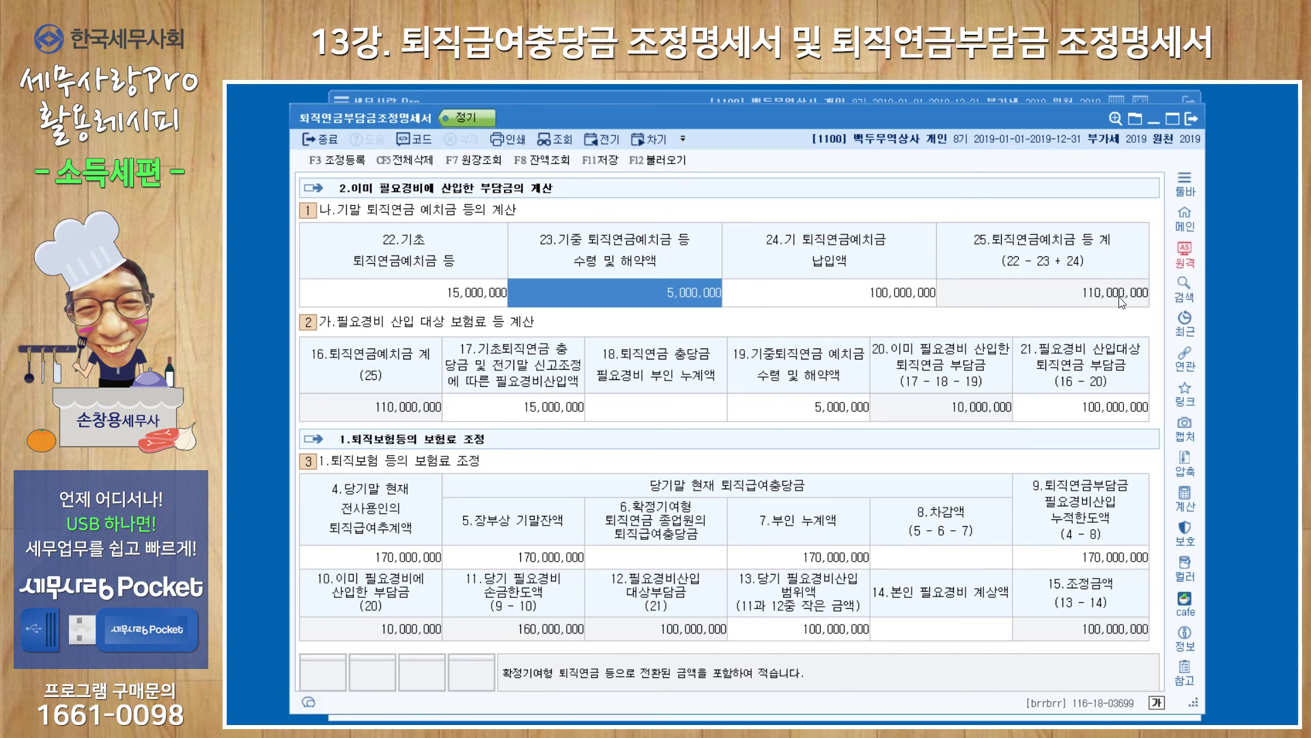
left_click(909, 300)
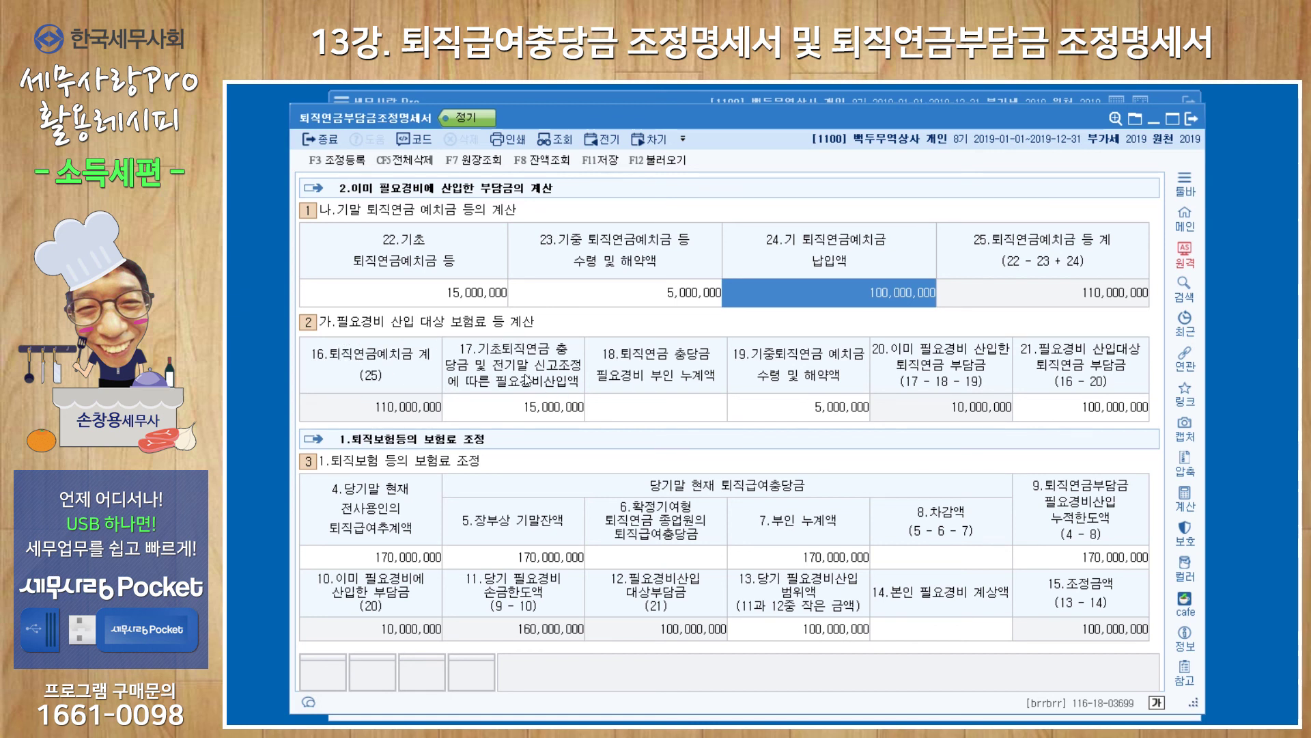
left_click(524, 410)
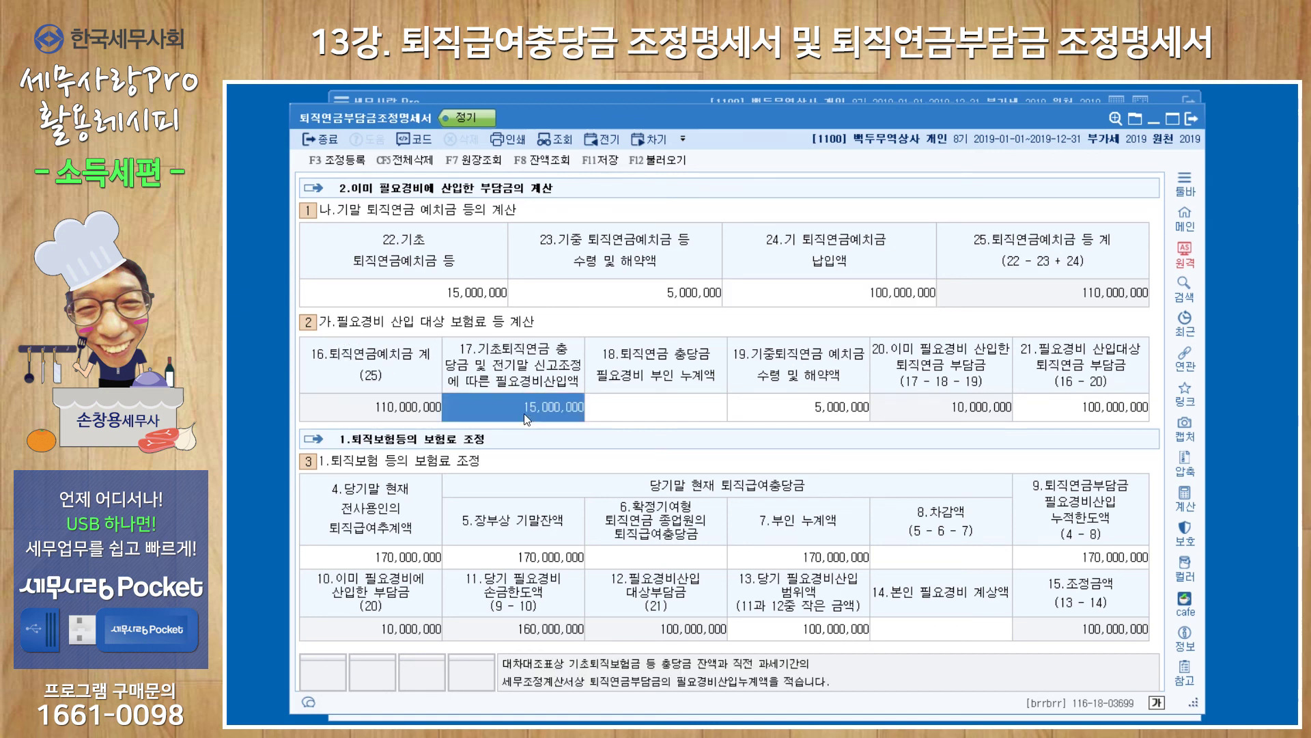
left_click(775, 405)
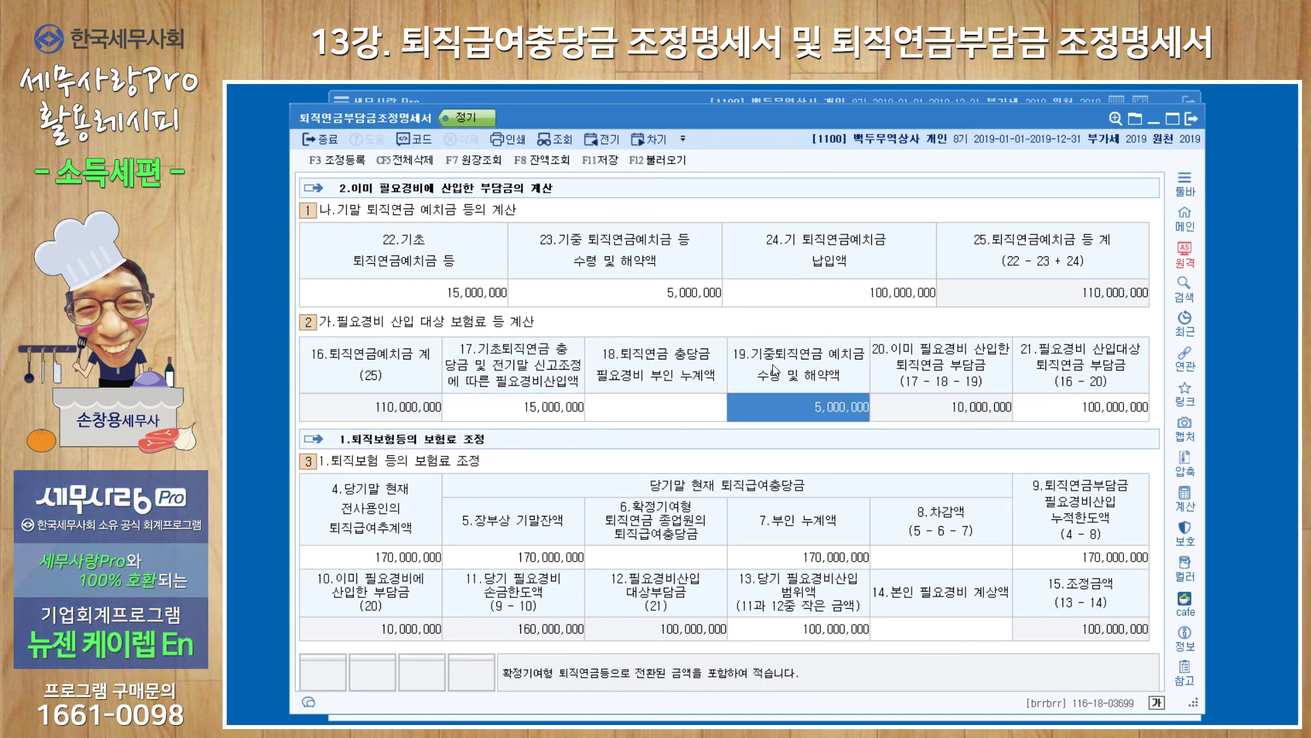
Clear item 23 (기중 퇴직연금예치금 등 수령 및 해약액) and check the linked item 19
left_click(606, 287)
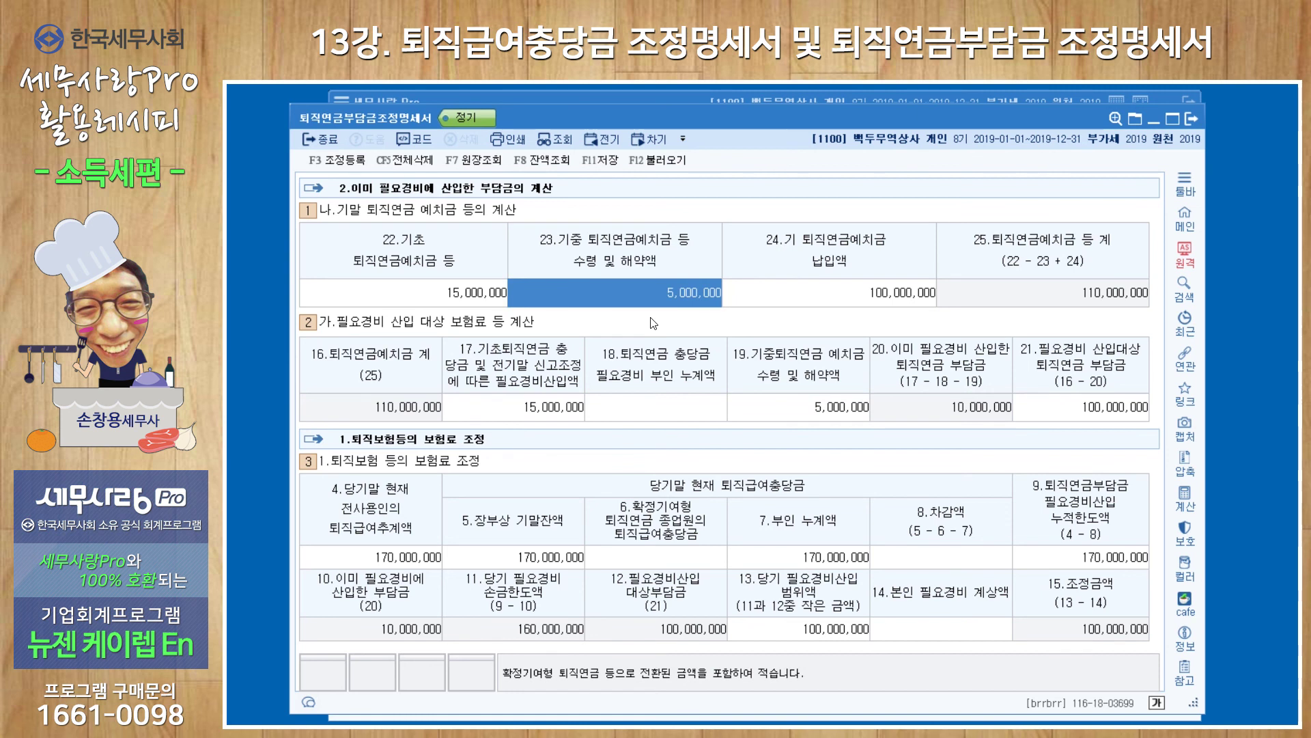
key("Delete")
key("Return")
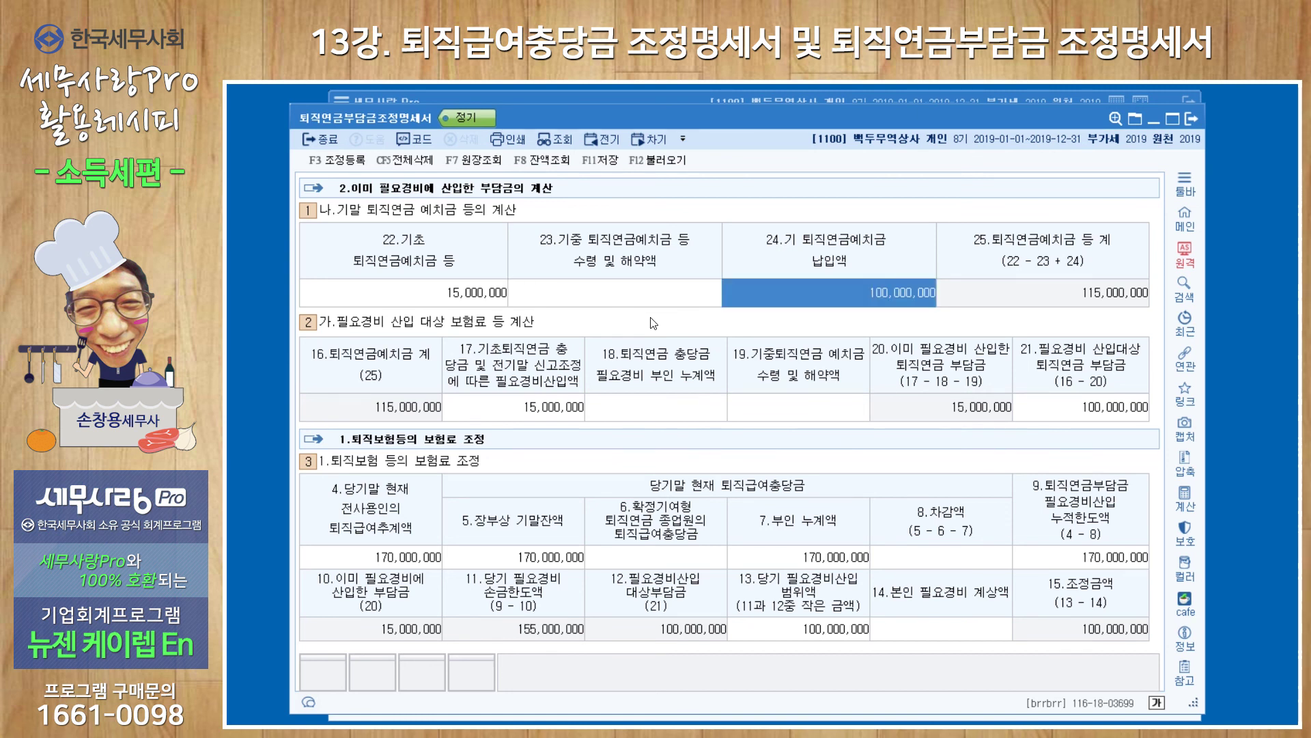
left_click(767, 409)
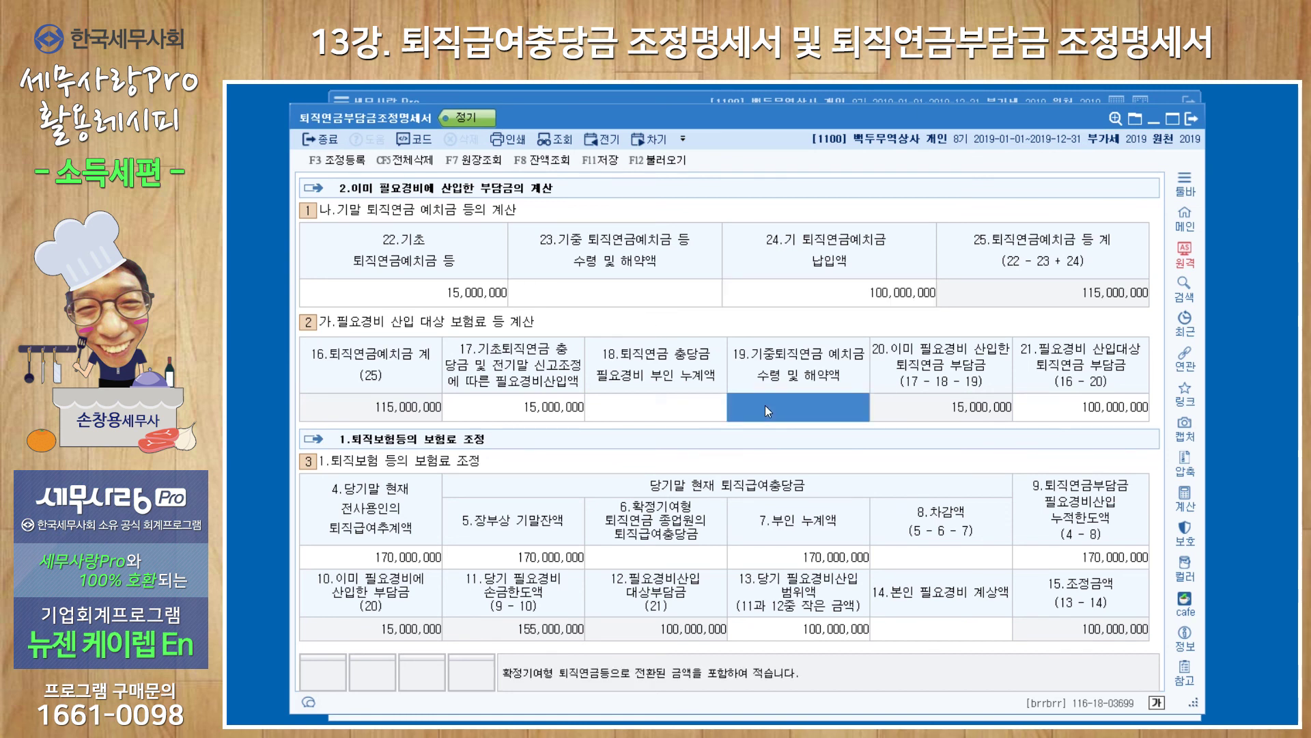
Set item 23 (기중 퇴직연금예치금 등 수령 및 해약액) to 5,000,000
left_click(648, 289)
type("5000000")
key("Return")
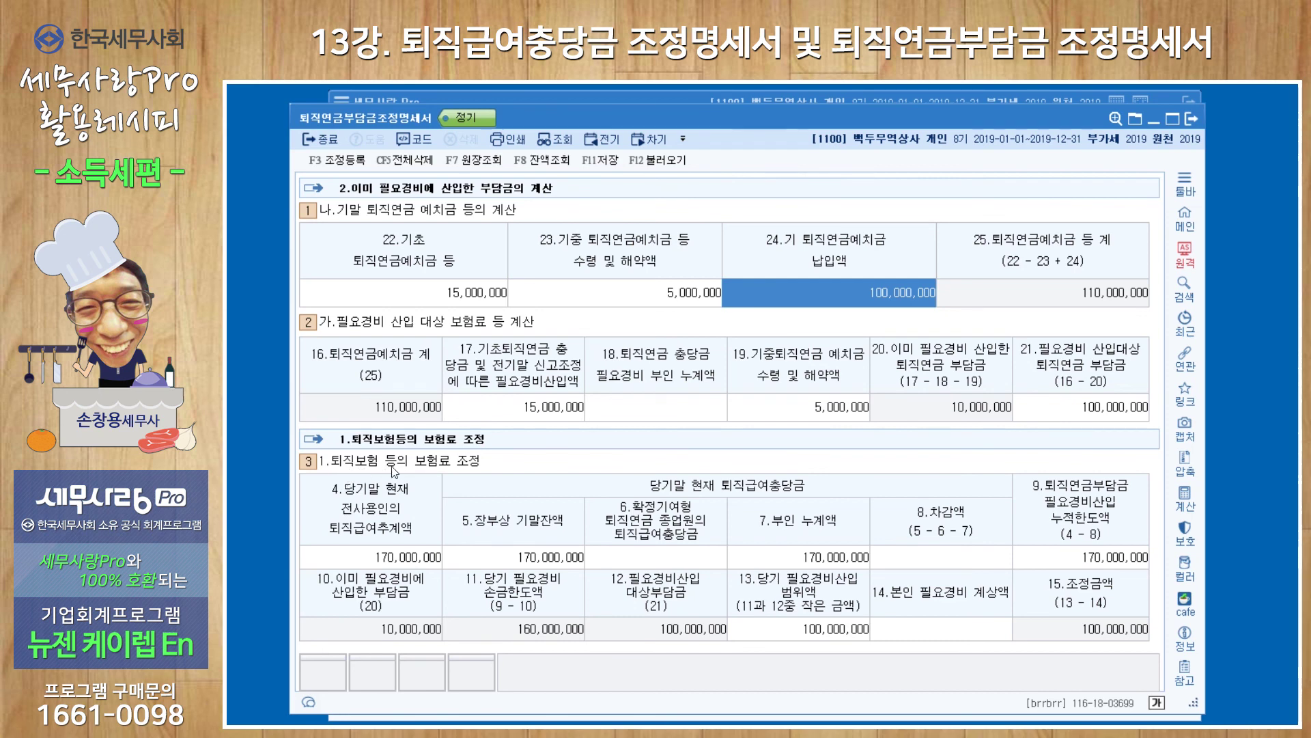
Examine items 4, 5 and 7 of the 퇴직보험 등의 보험료 조정 section, comparing item 7 with item 23
left_click(421, 560)
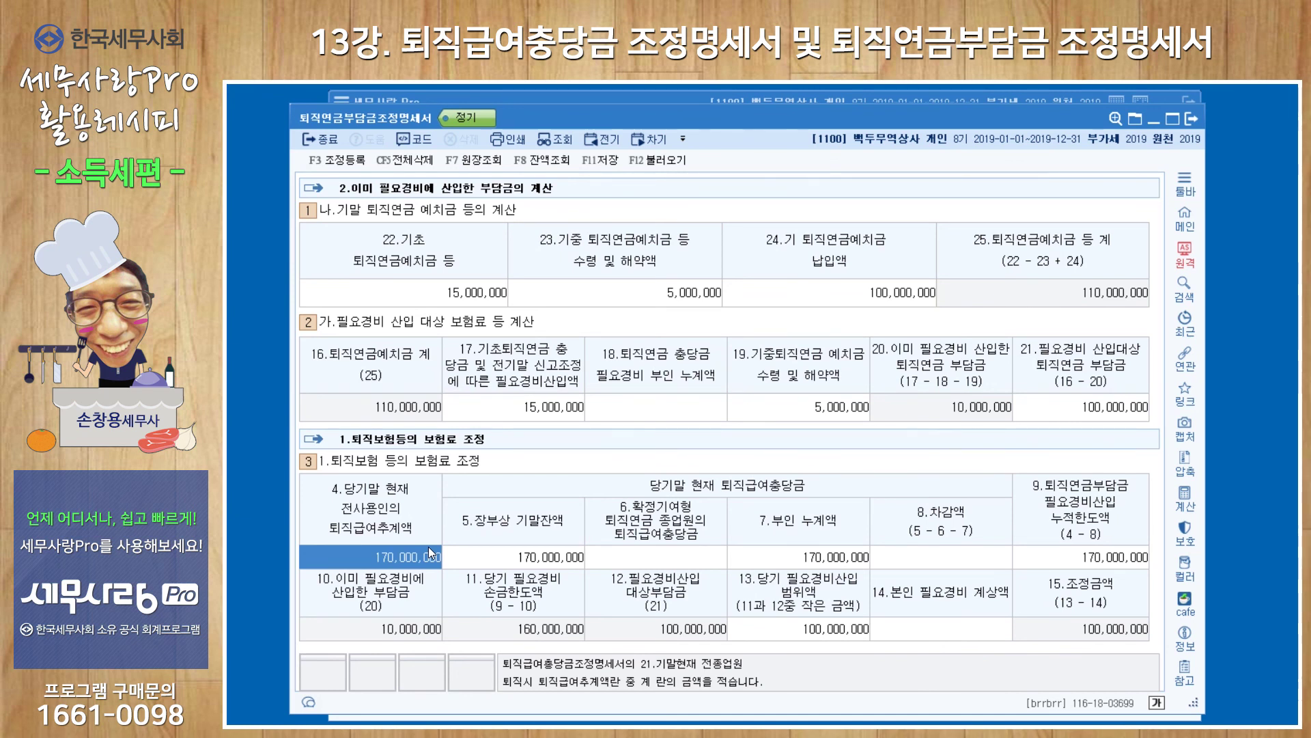
left_click(519, 556)
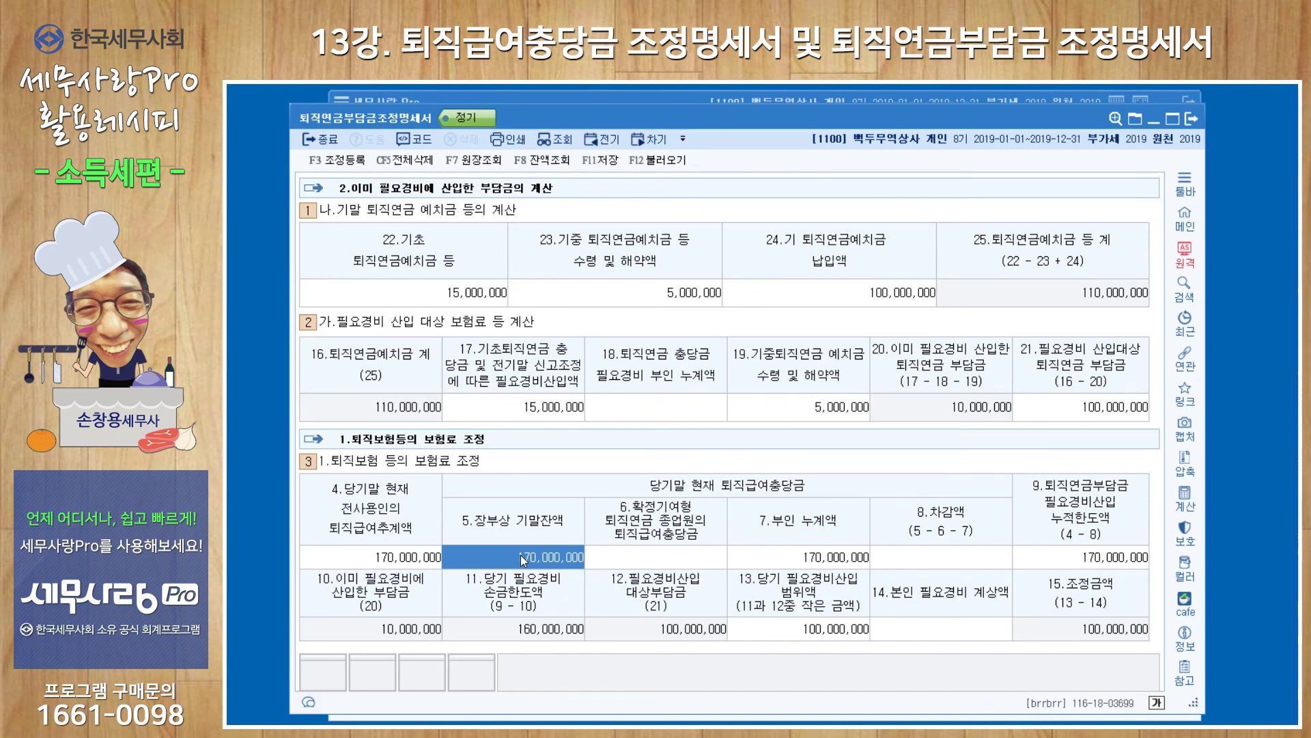
left_click(834, 558)
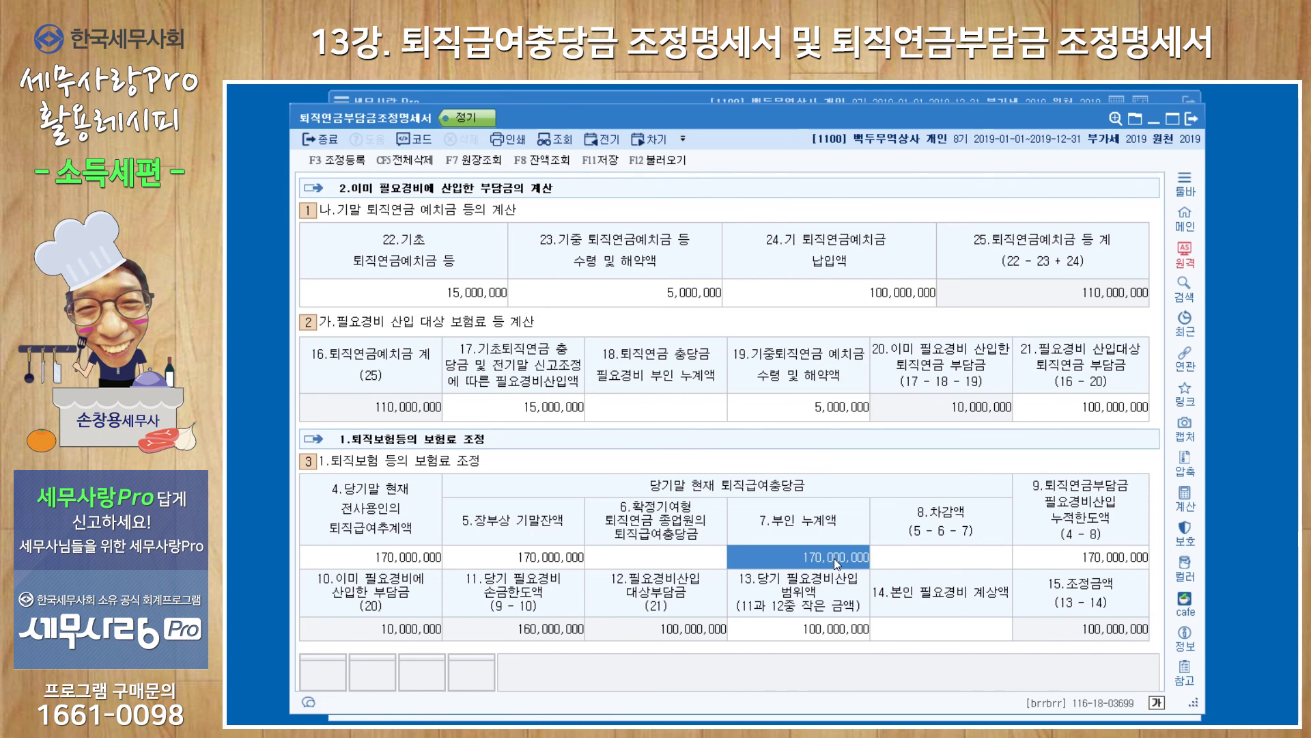
left_click(636, 301)
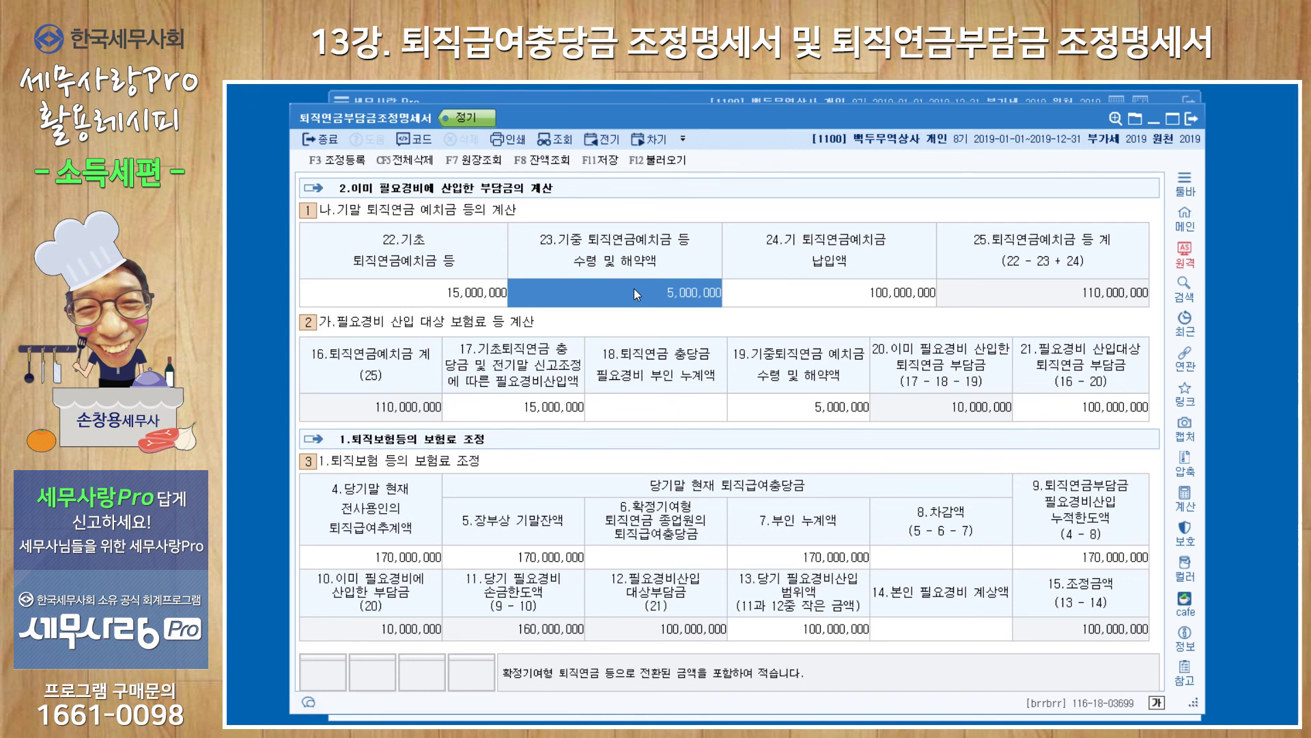
left_click(804, 560)
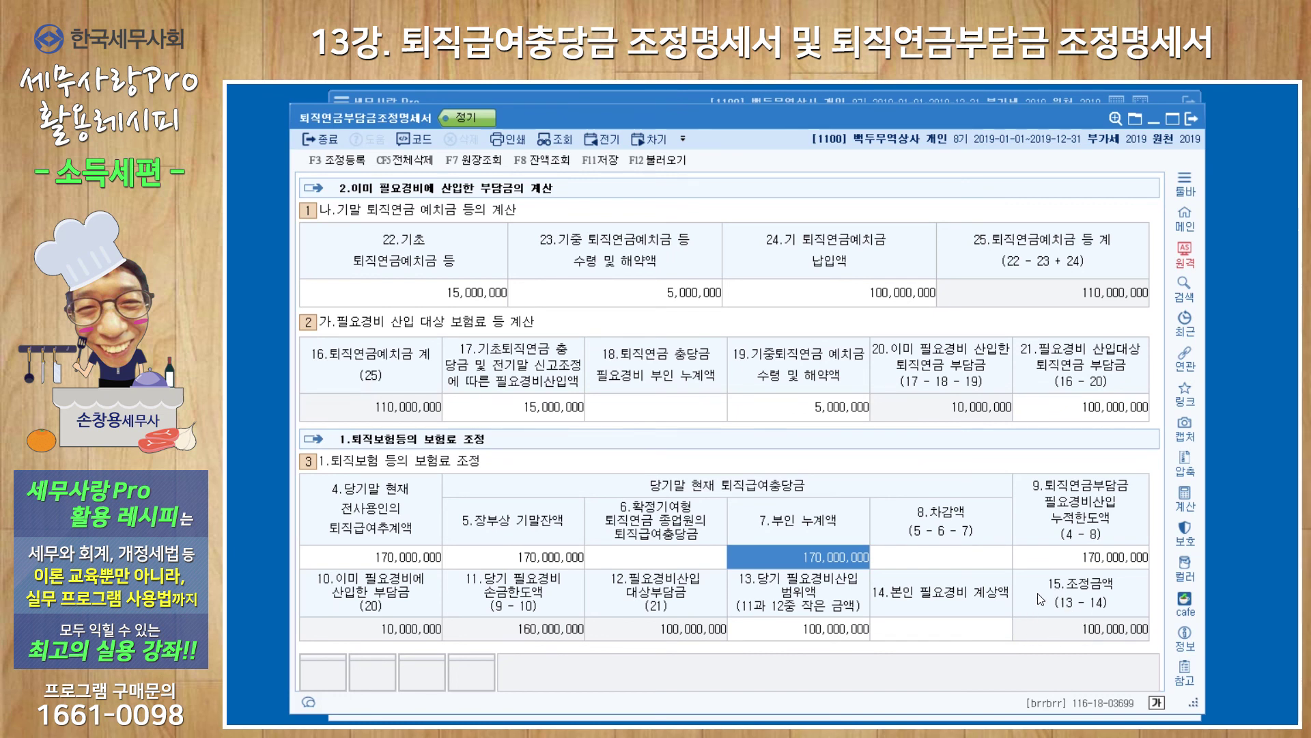
Review the 퇴직연금등필요경비산입, 퇴직연금등지급 and 퇴직급여충당금(연금상계) entries in the adjustment registration, close it, and return to item 23
left_click(351, 162)
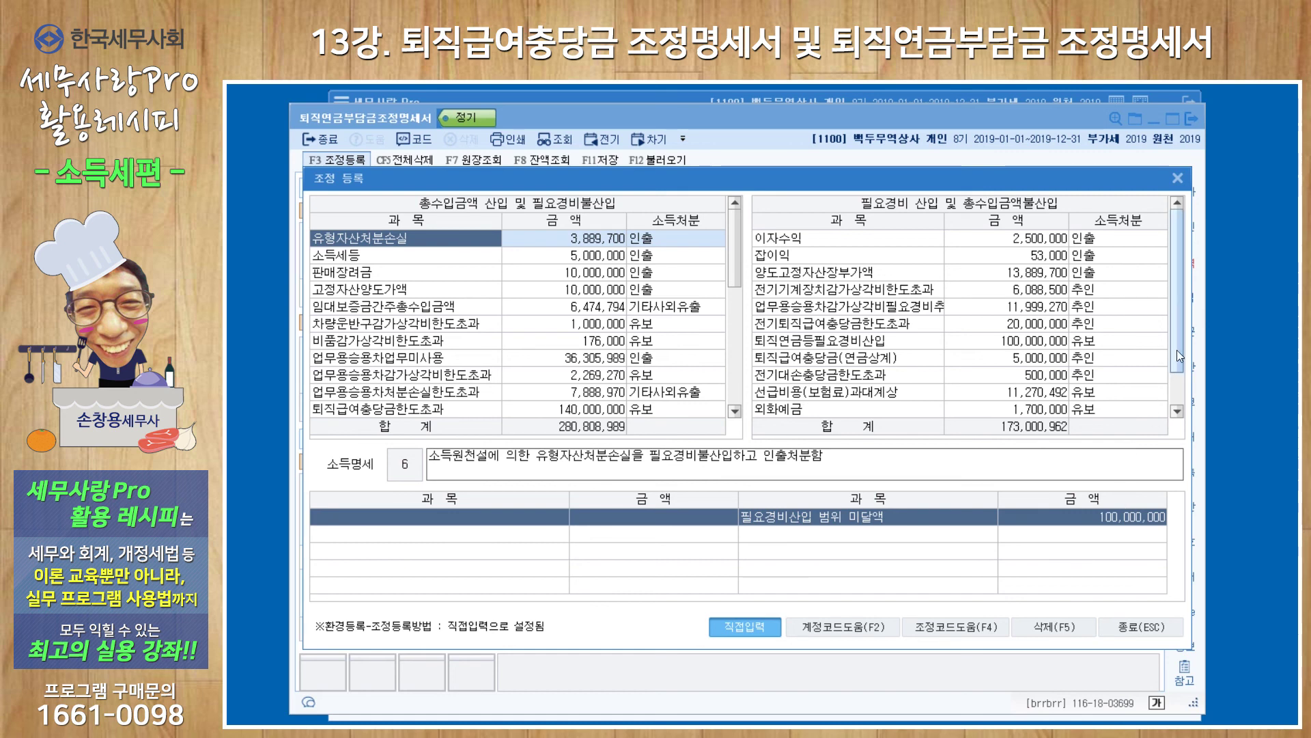
left_click(1023, 342)
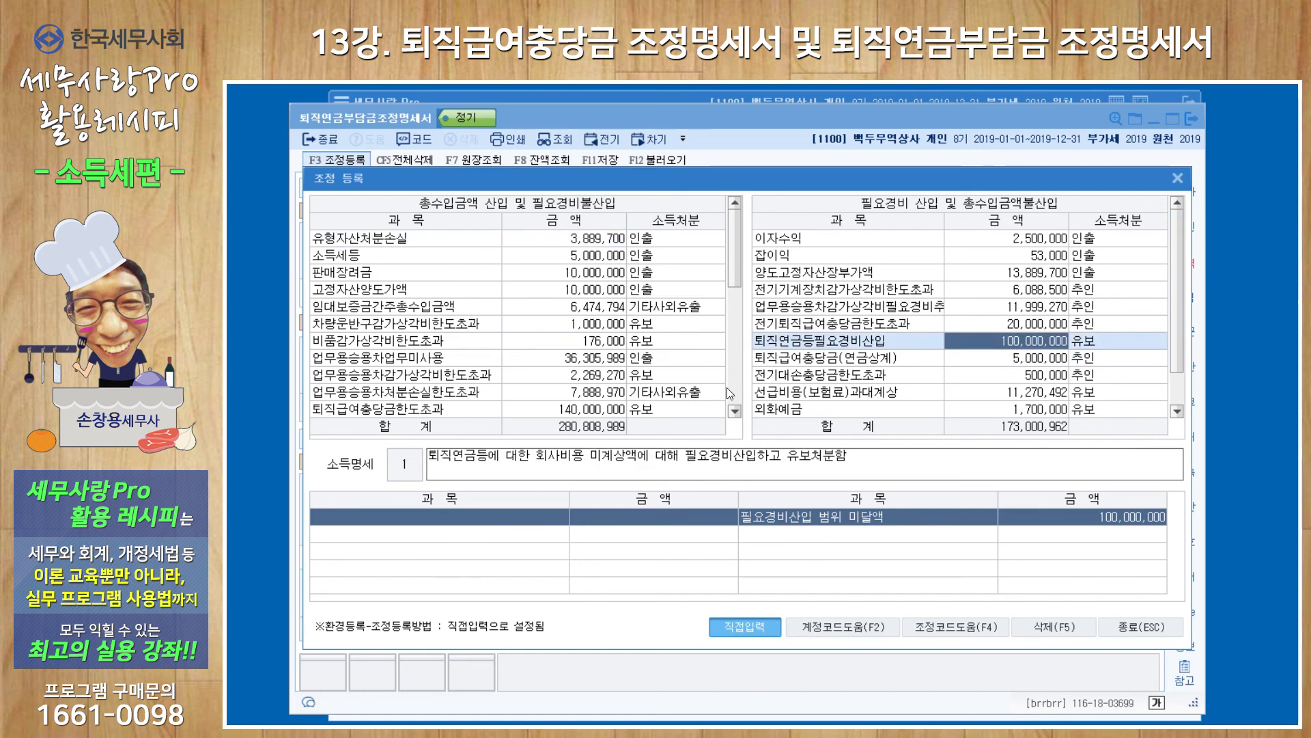
left_click(735, 412)
left_click(734, 411)
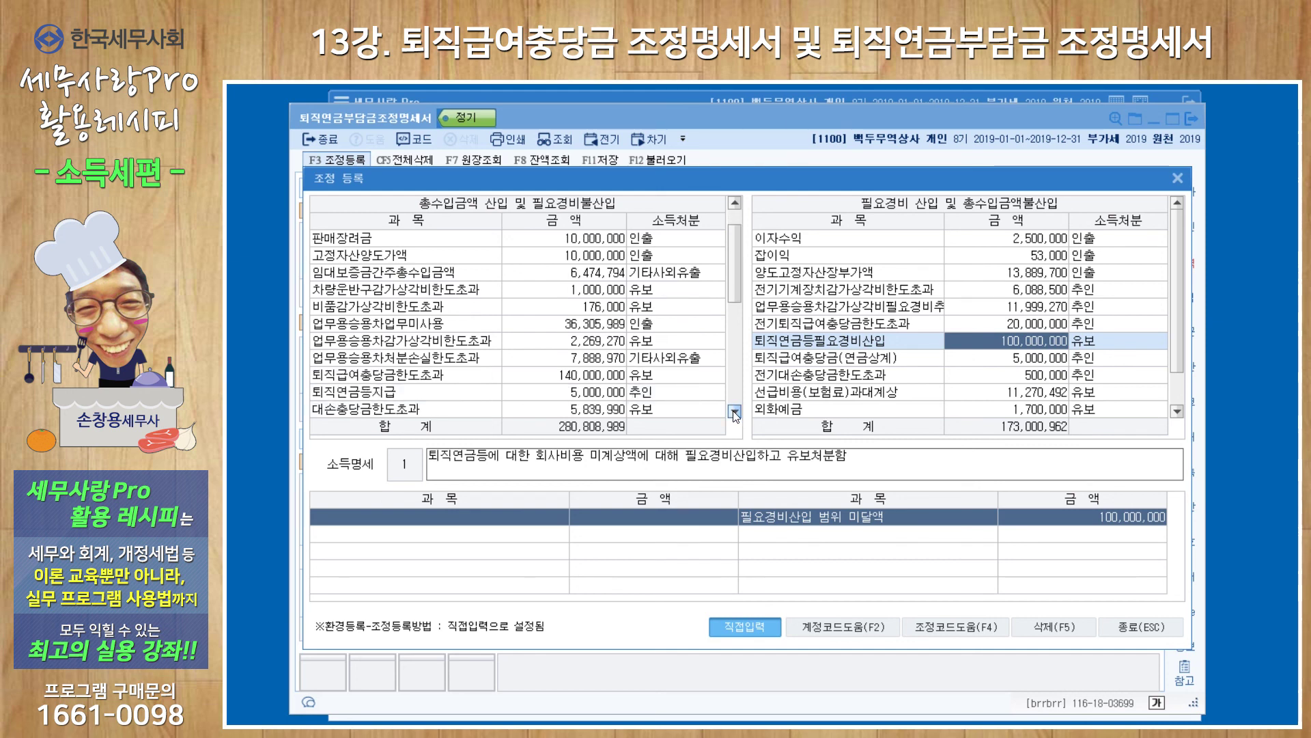
left_click(443, 398)
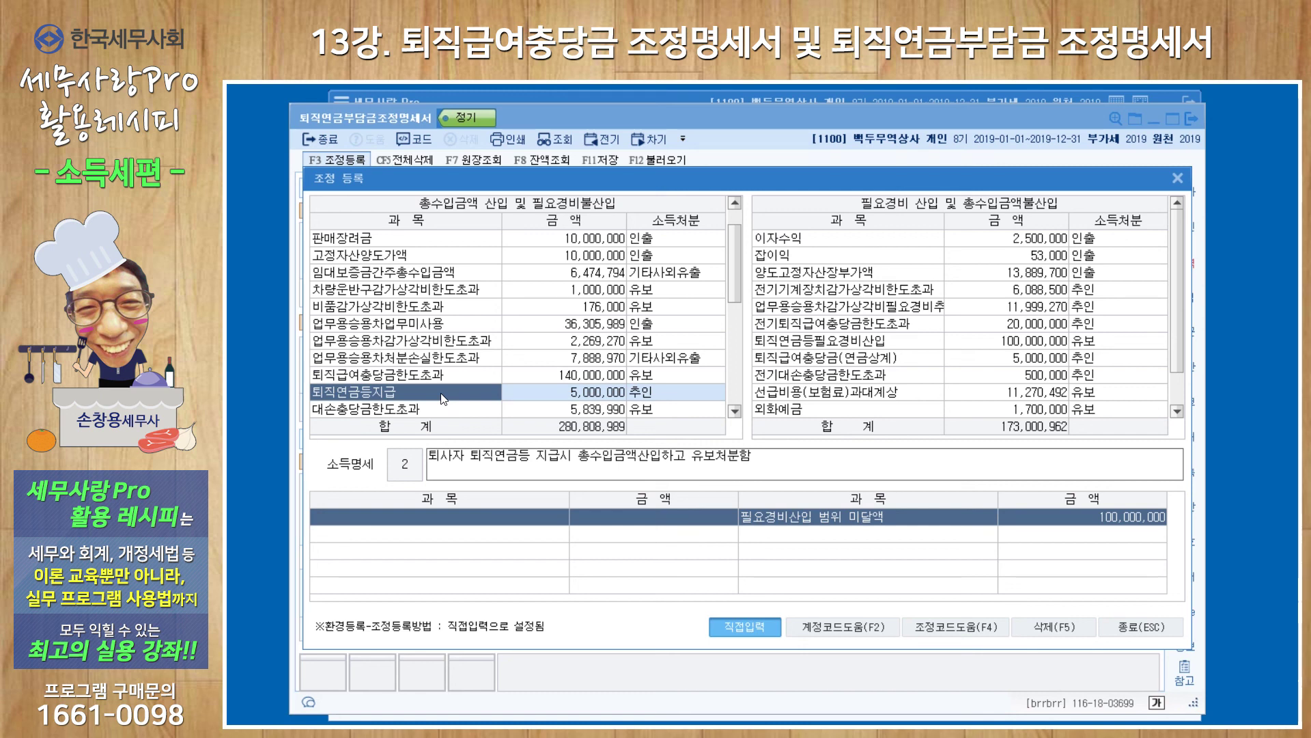
left_click(517, 391)
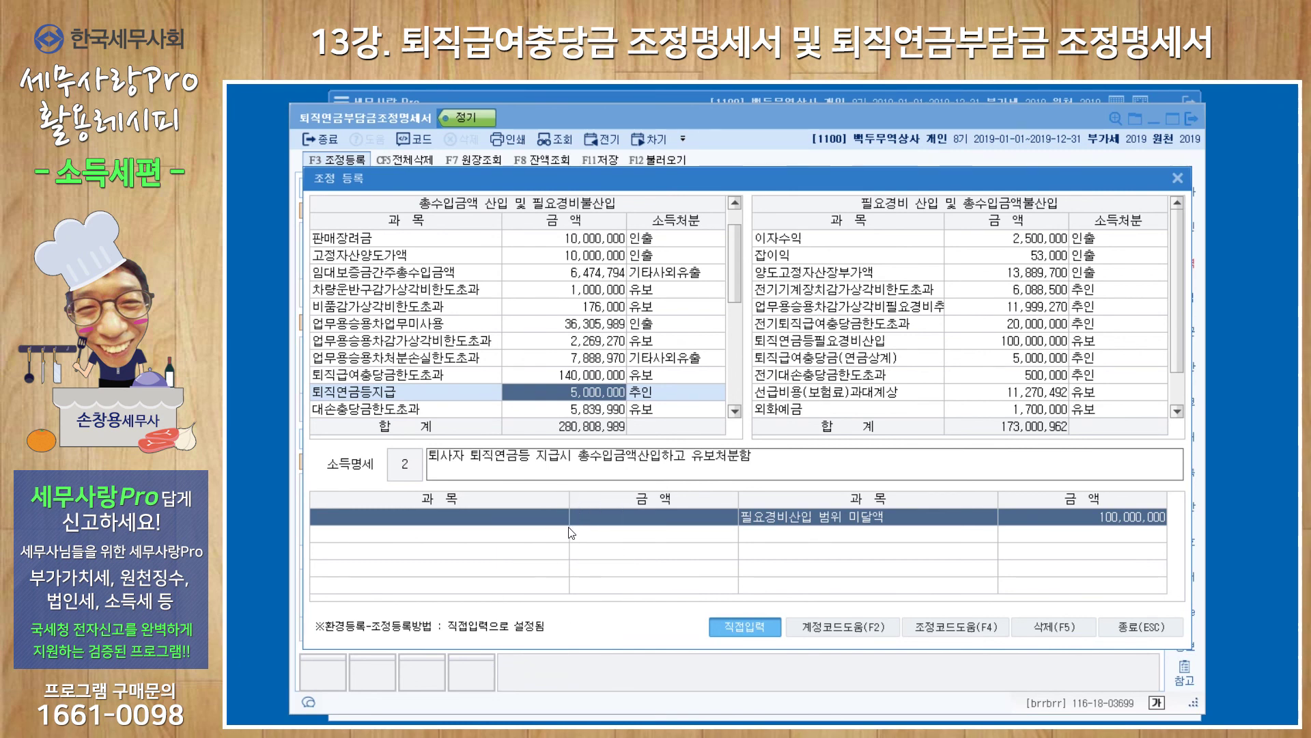
left_click(443, 393)
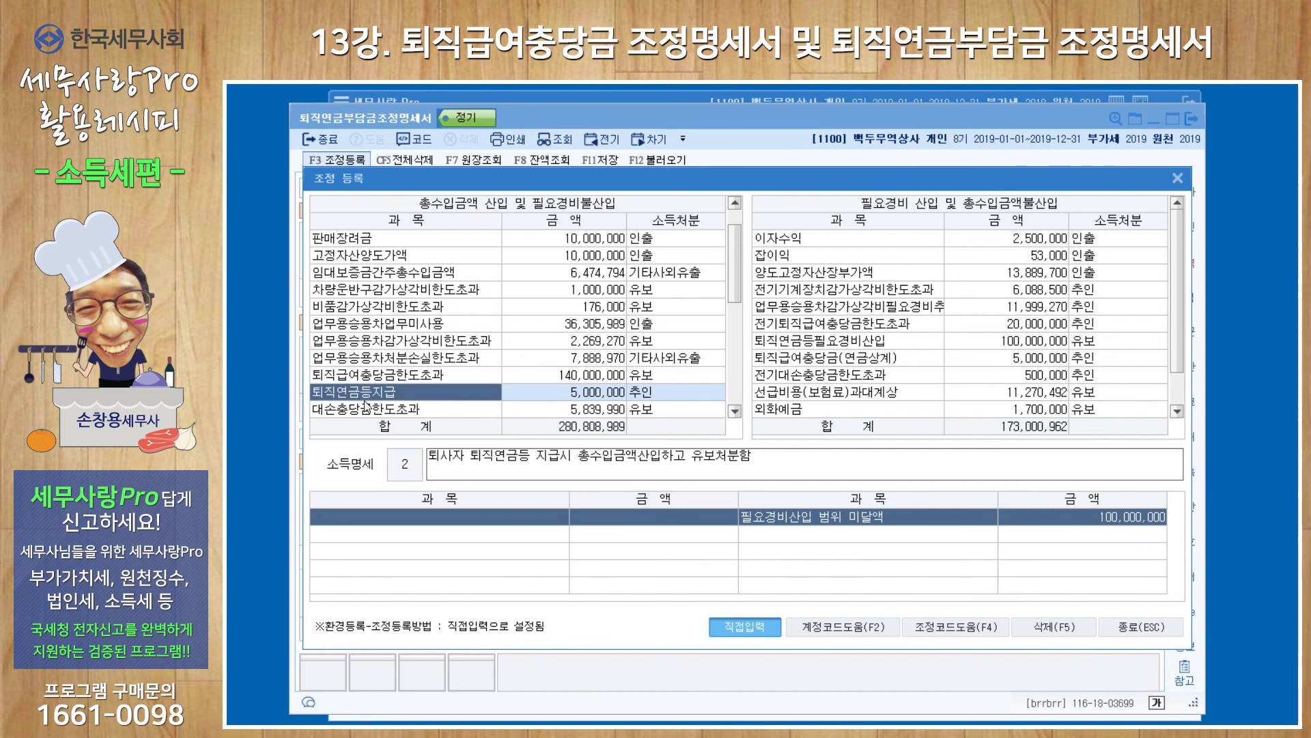
left_click(593, 397)
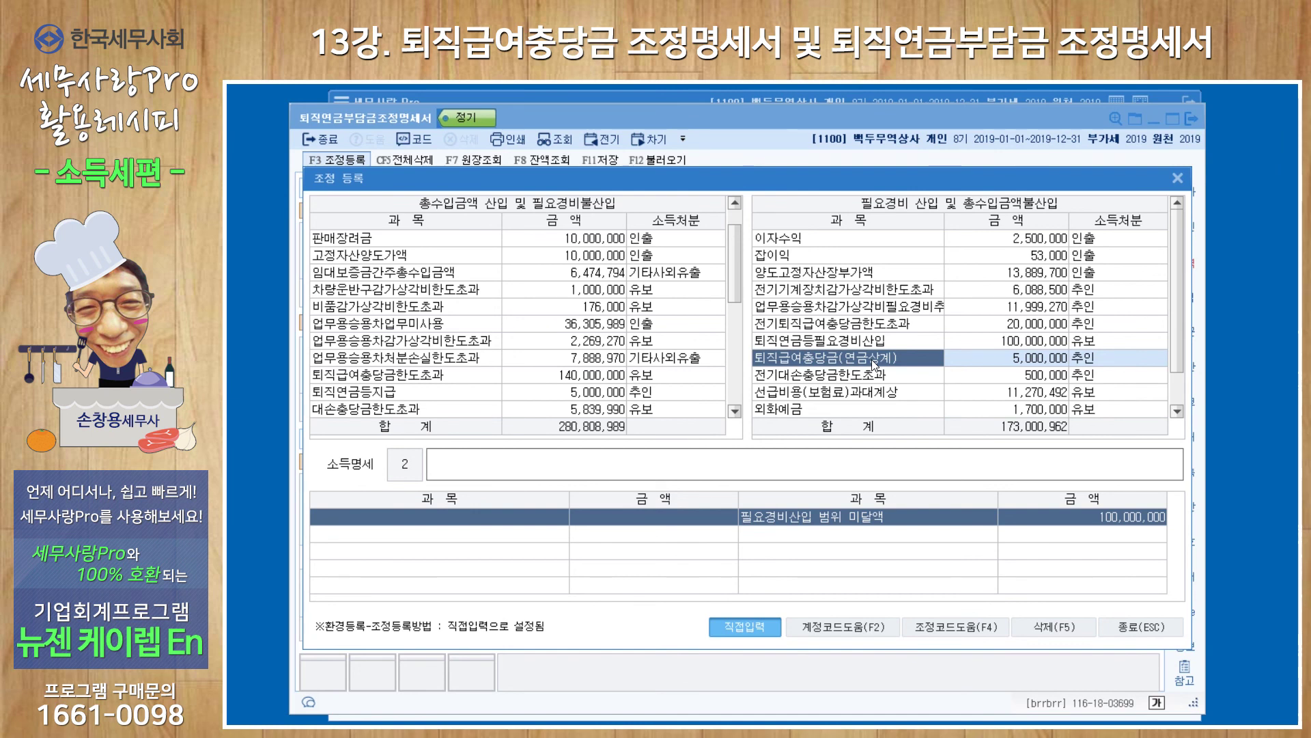
left_click(1177, 178)
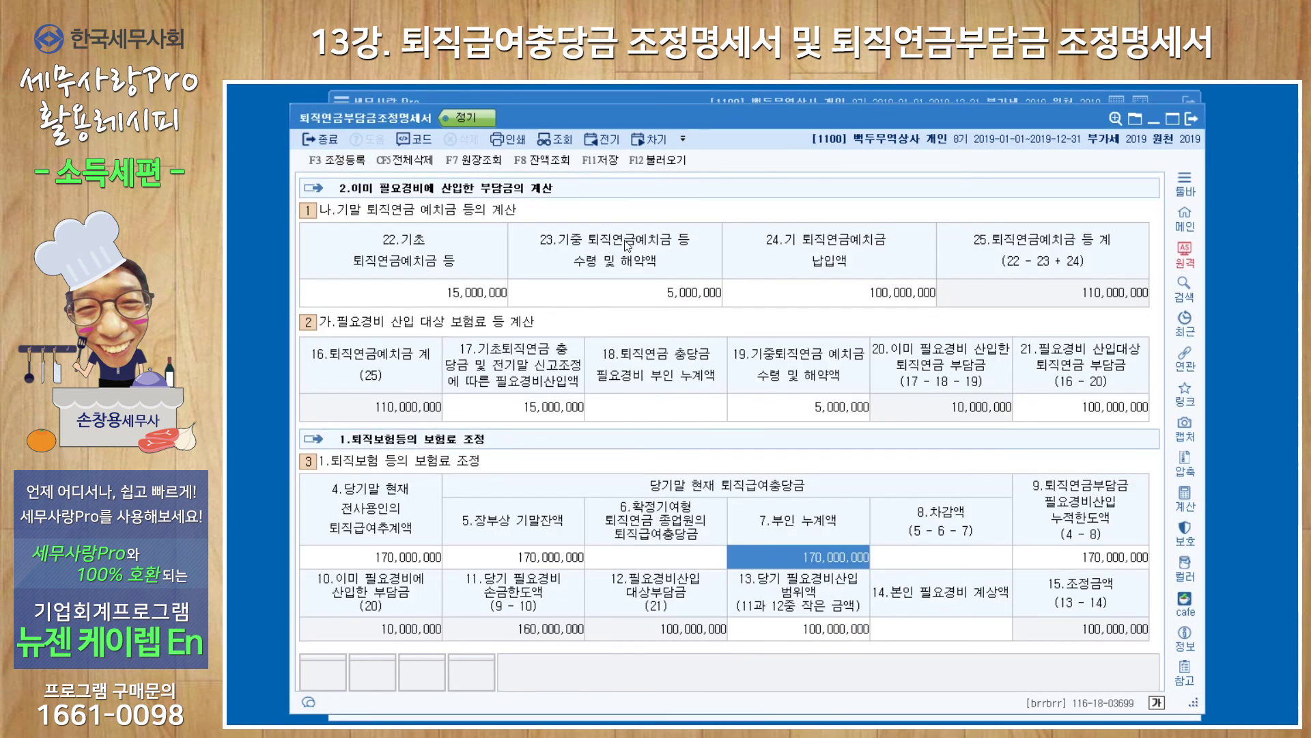
left_click(642, 291)
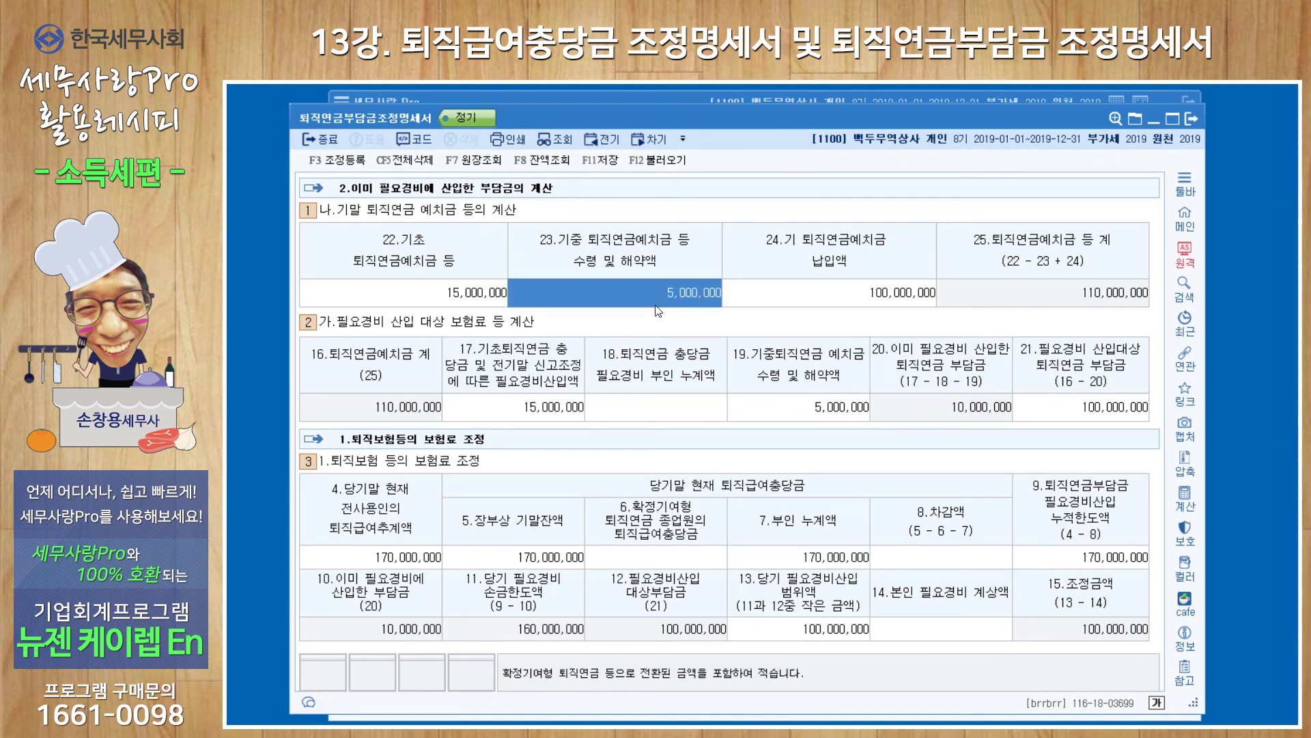